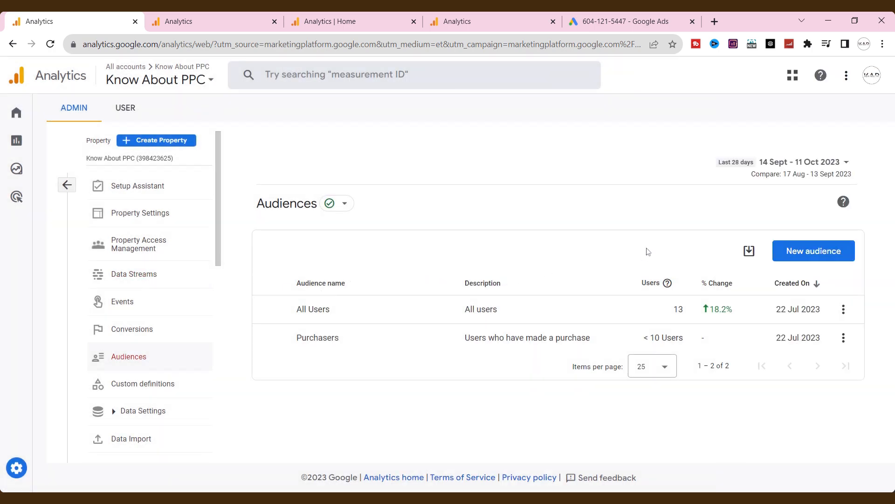
Step: Start a new custom audience and look through the events, dimensions and metrics available for its include condition
left_click(815, 259)
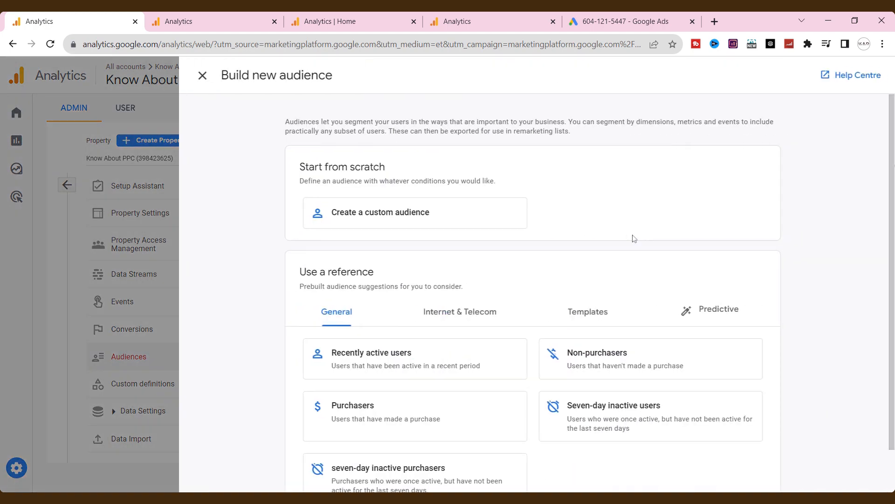
left_click(427, 221)
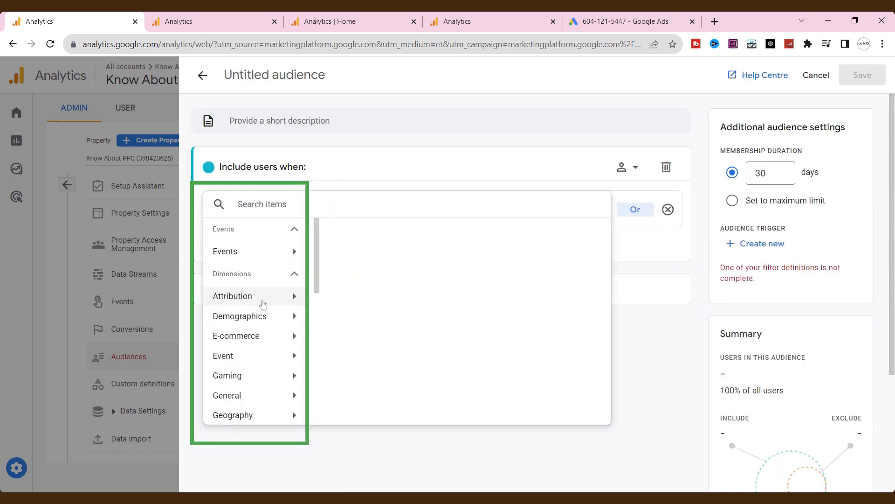
scroll(261, 313, "down", 7)
scroll(258, 320, "up", 4)
scroll(257, 319, "down", 1)
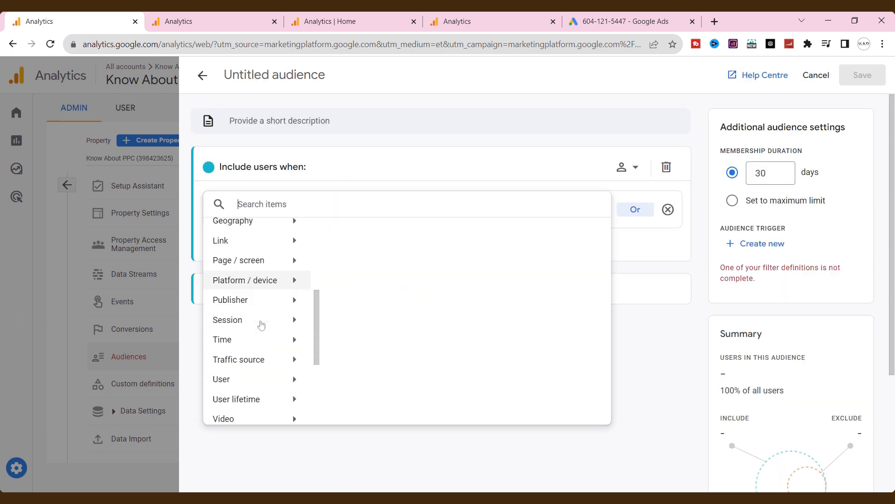
scroll(259, 326, "down", 4)
scroll(260, 325, "up", 4)
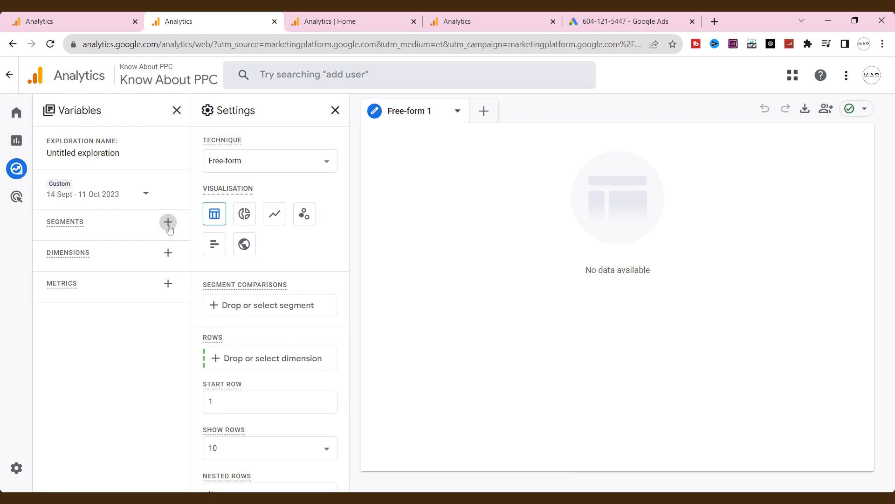
Step: View the custom segment types in the exploration's segment builder and open a new audience trigger in the audience editor for comparison
left_click(167, 223)
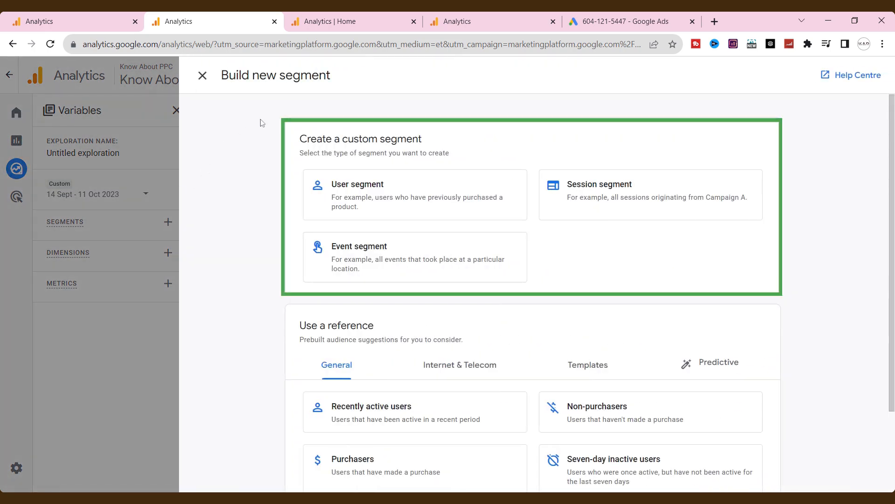
left_click(55, 23)
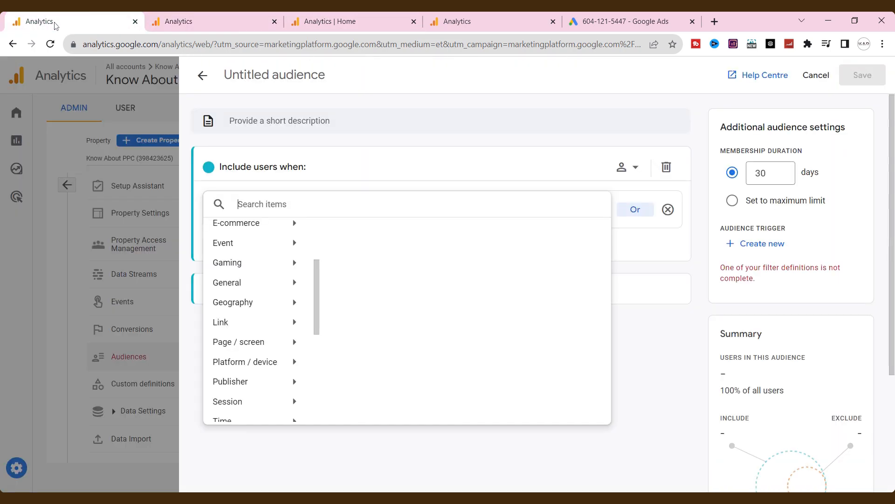
left_click(788, 244)
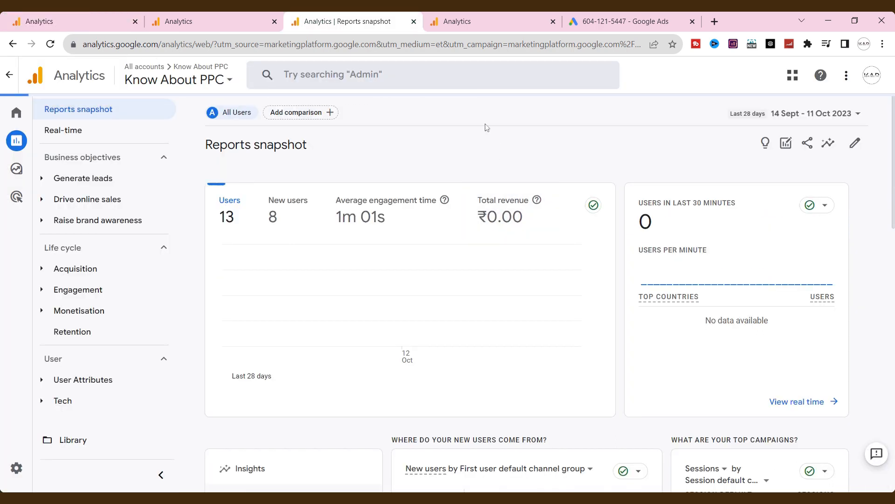
Step: Examine the property's Google Ads links and switch to Google Ads to view the data segments in Audience manager
left_click(526, 16)
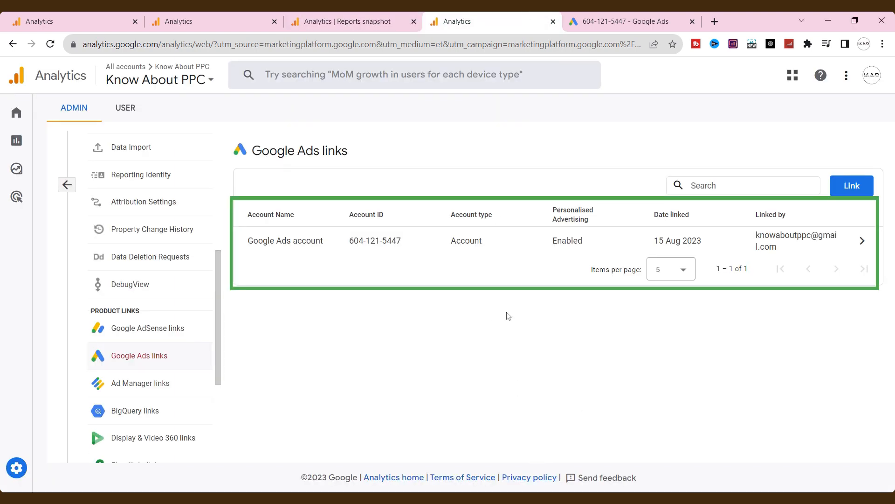
key("ctrl+Tab")
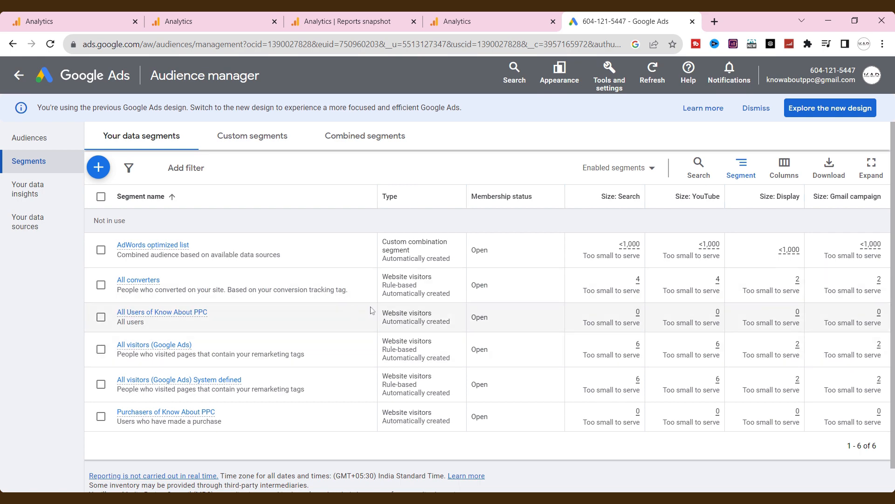
left_click(614, 25)
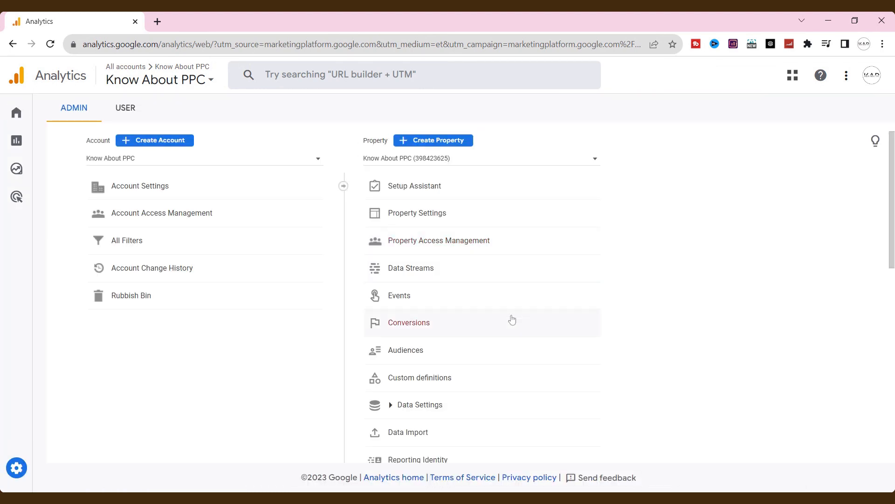
Step: Start a new audience from the Analytics property's Audiences and look through the Internet & Telecom, Templates and General suggestions
left_click(432, 356)
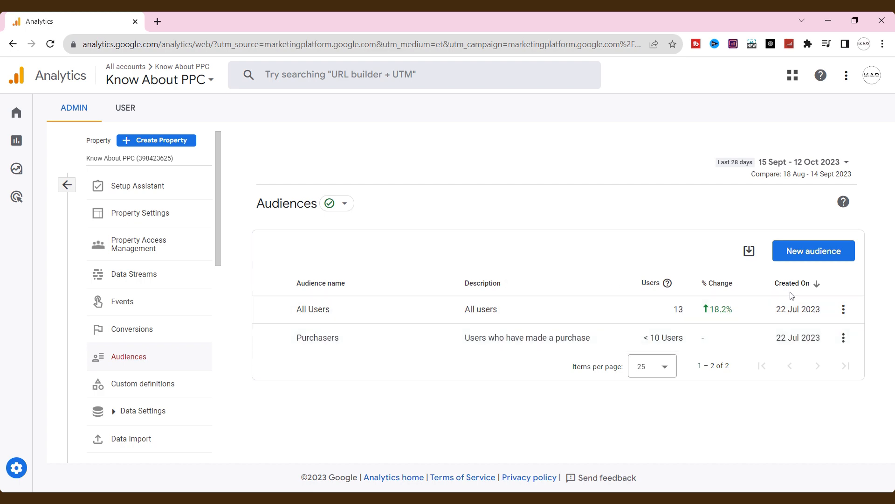
left_click(817, 261)
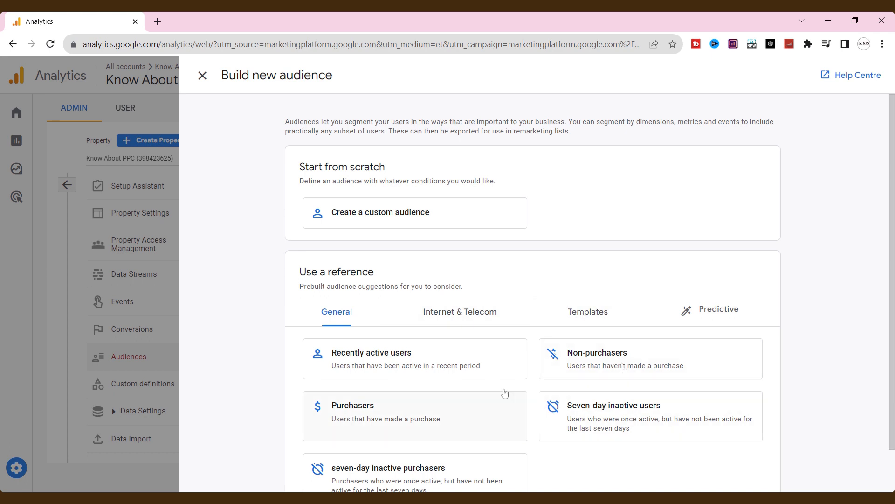
left_click(446, 310)
left_click(583, 311)
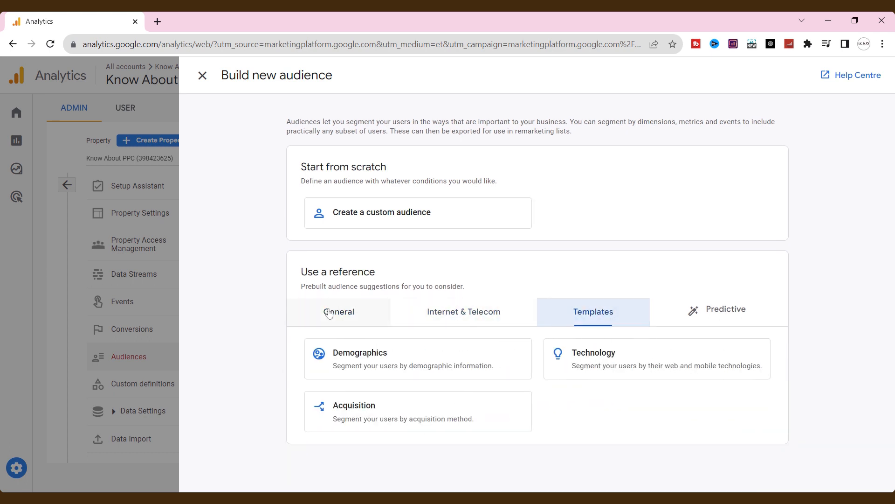
left_click(380, 311)
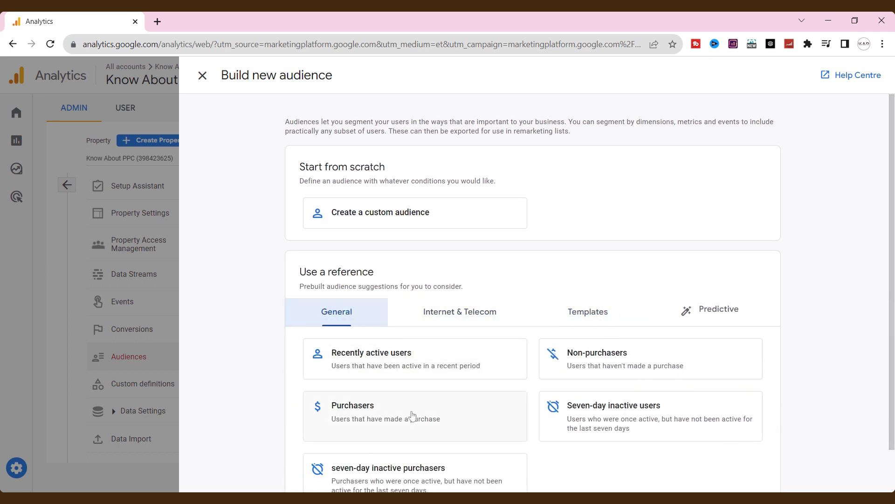
Step: Examine the prebuilt Purchasers audience and its parameter choices, and return to the new audience options
left_click(408, 413)
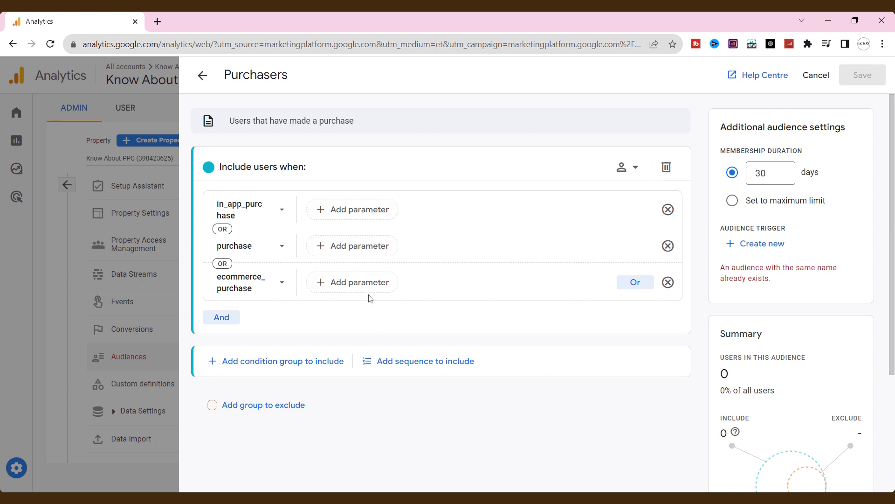
left_click(369, 221)
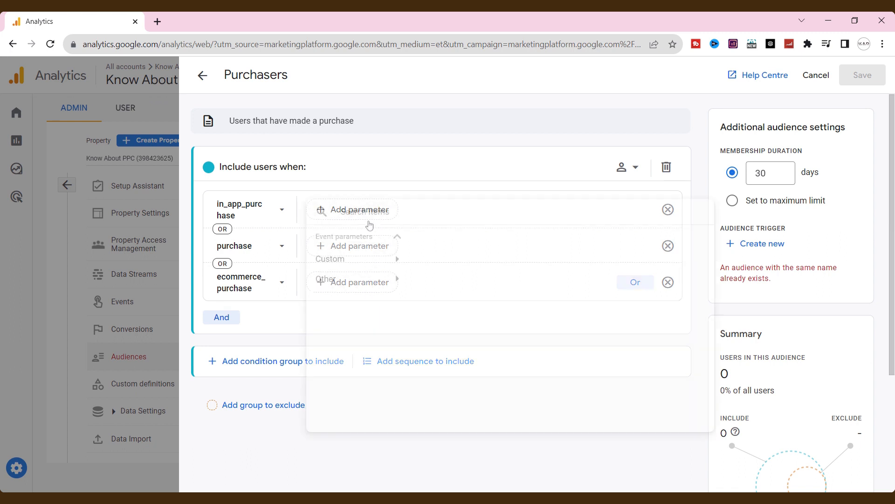
left_click(432, 153)
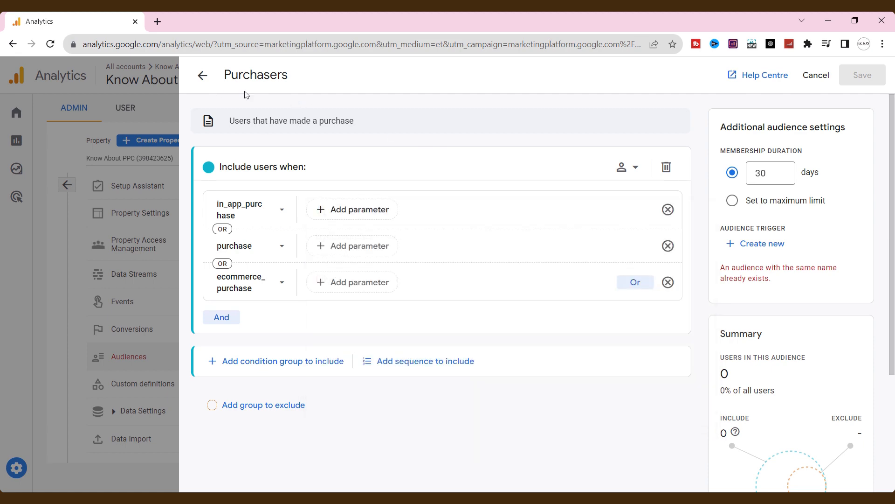
left_click(202, 78)
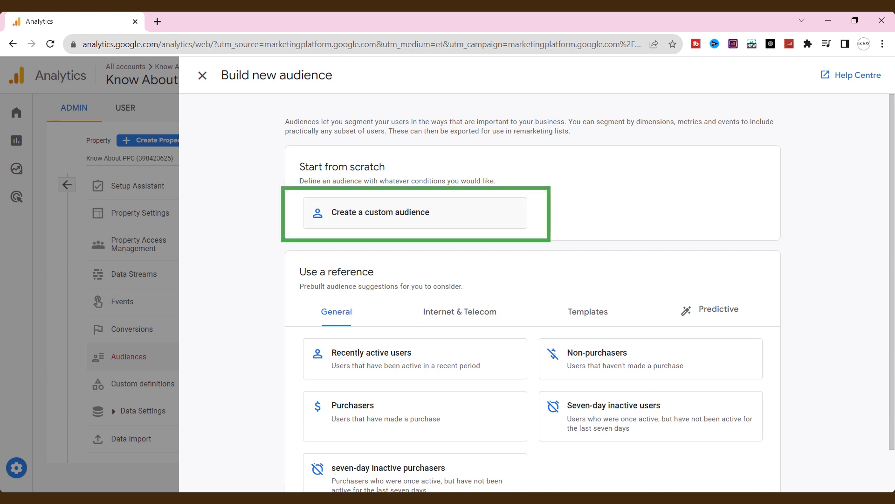
Step: Create a custom audience named "Audience - Last 30 Days" with the description "Audience from last 30 Days"
left_click(411, 220)
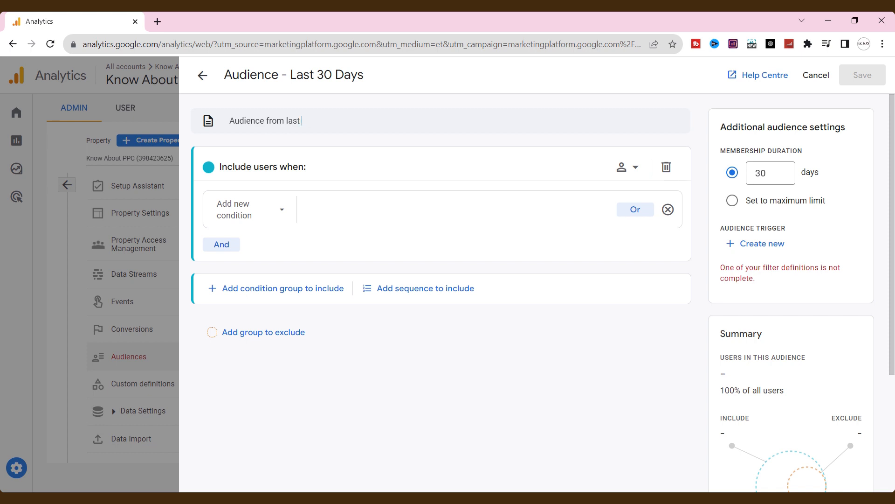
type("30 Days")
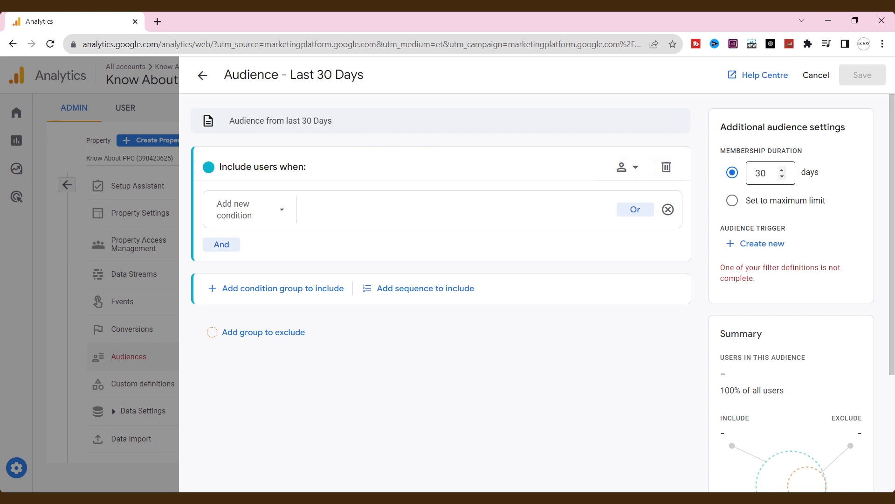
double_click(761, 173)
type("54")
key("BackSpace")
key("BackSpace")
Step: Look through the full list of events, dimensions and metrics for the Last 30 Days audience's first condition
left_click(277, 221)
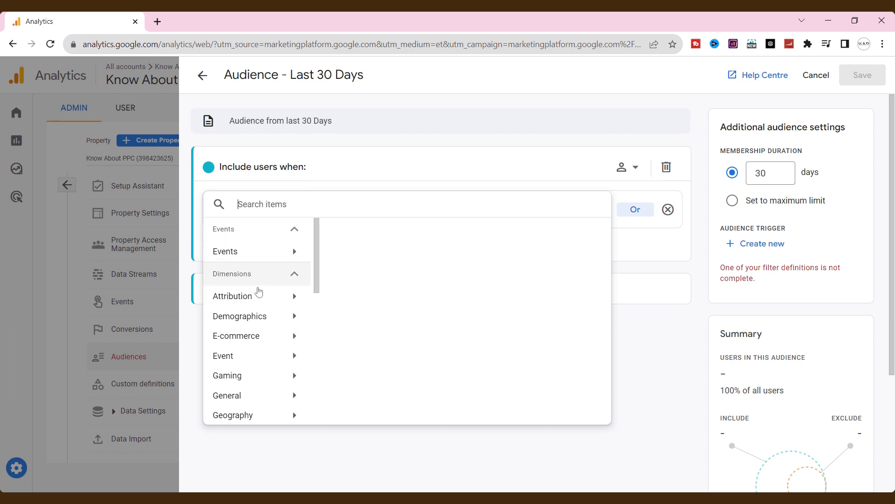
scroll(258, 291, "down", 10)
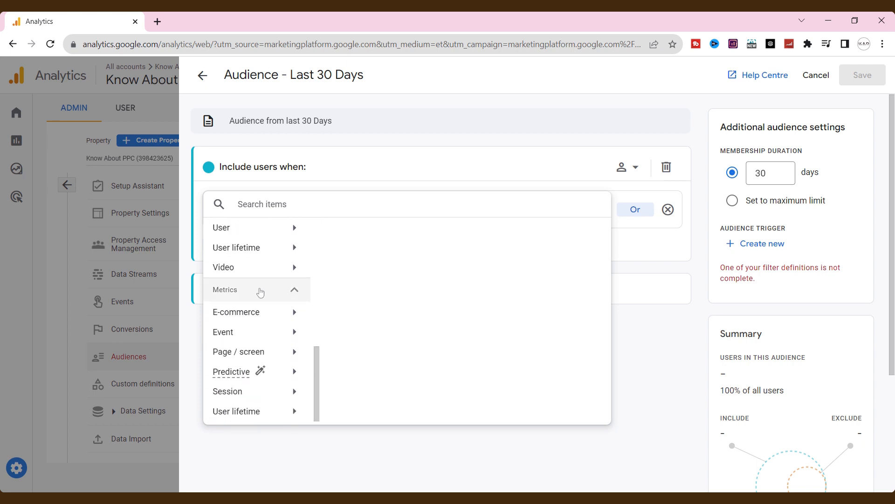
scroll(264, 289, "up", 5)
scroll(261, 235, "up", 3)
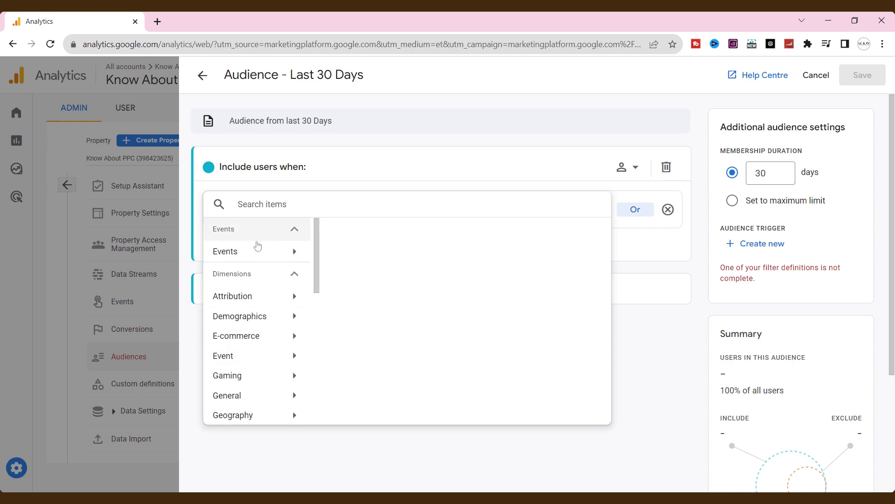
left_click(607, 171)
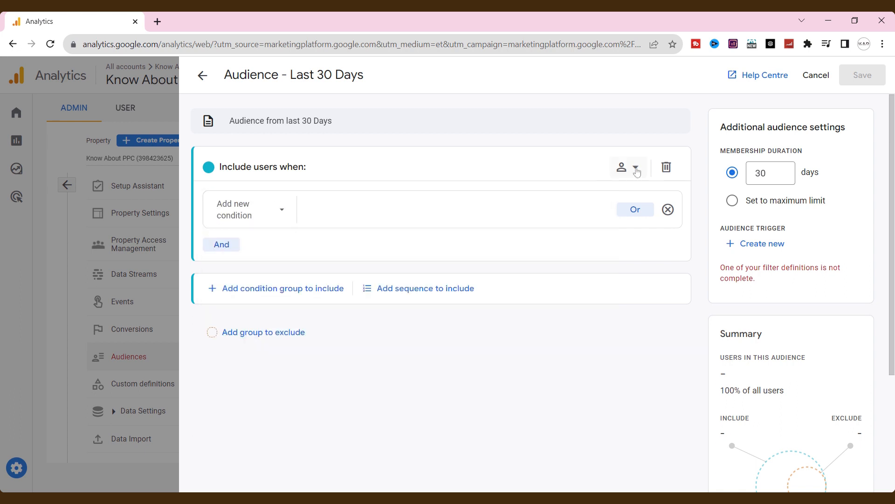
Step: Set the include group's condition scoping to Across all sessions
left_click(634, 171)
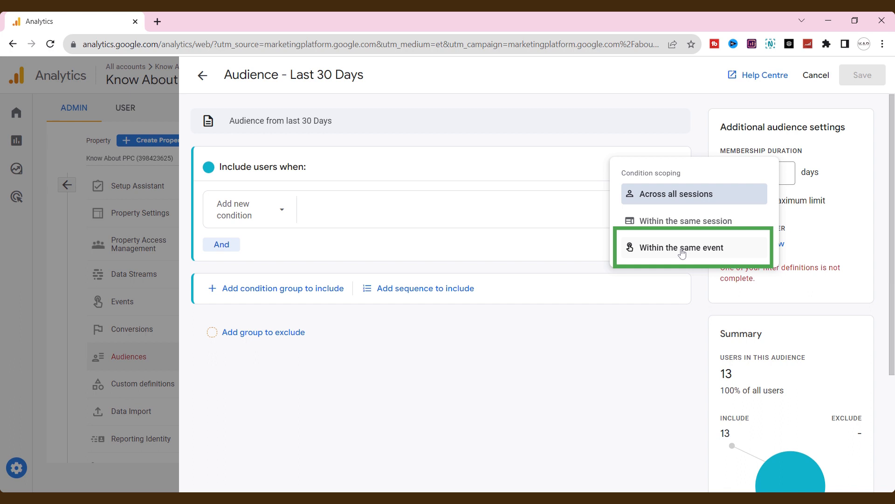
left_click(672, 204)
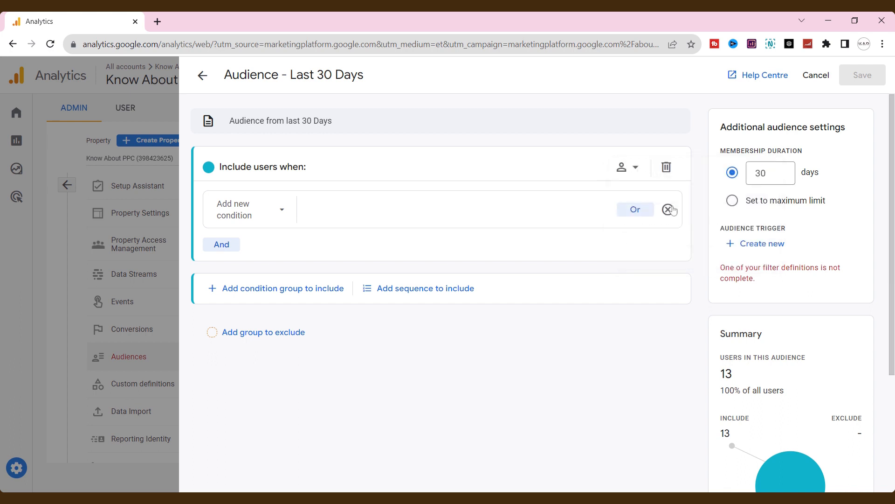
left_click(262, 219)
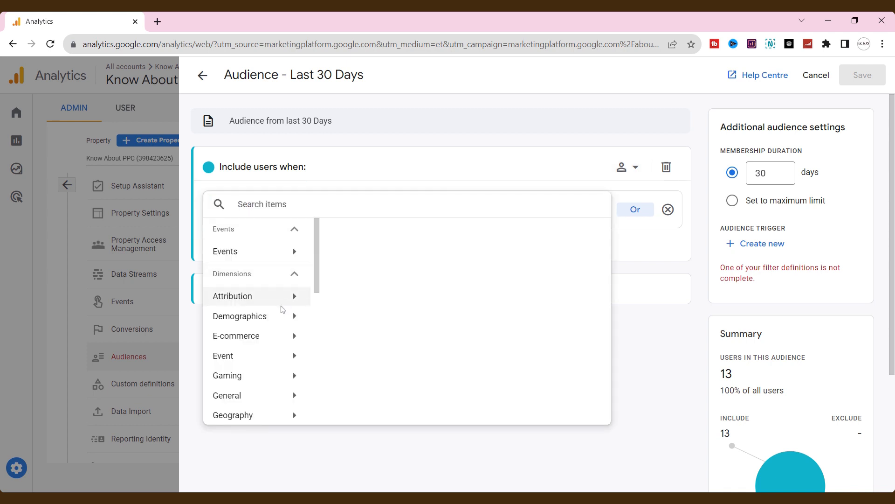
scroll(280, 313, "down", 3)
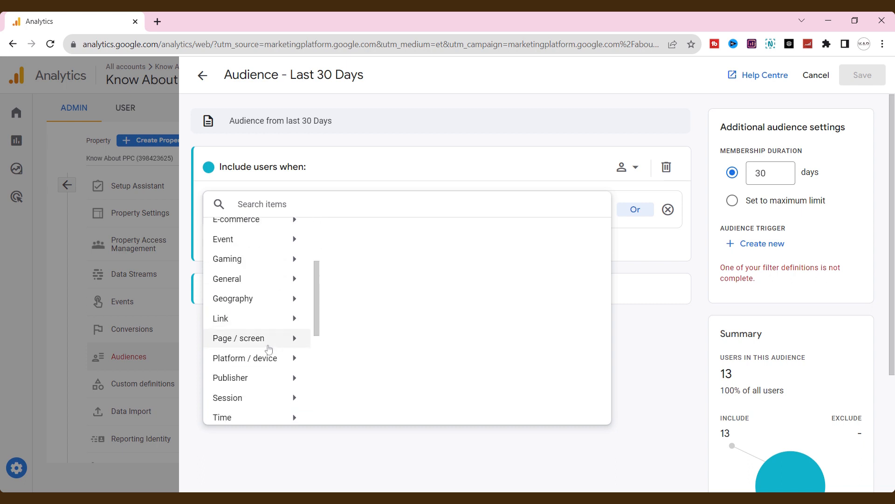
left_click(273, 340)
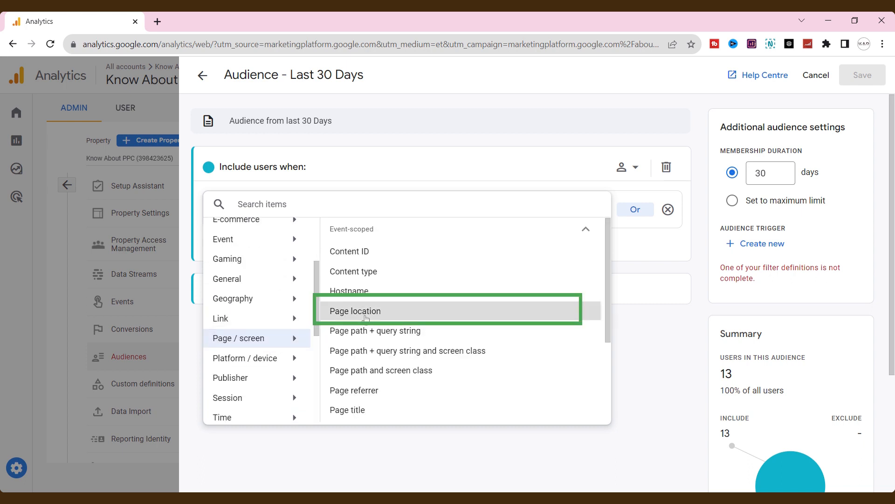
left_click(362, 311)
left_click(371, 212)
left_click(394, 271)
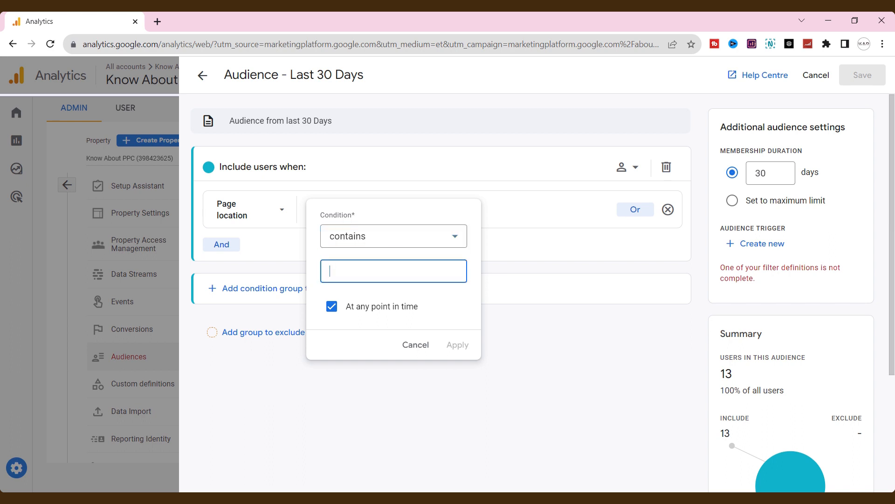
left_click(400, 308)
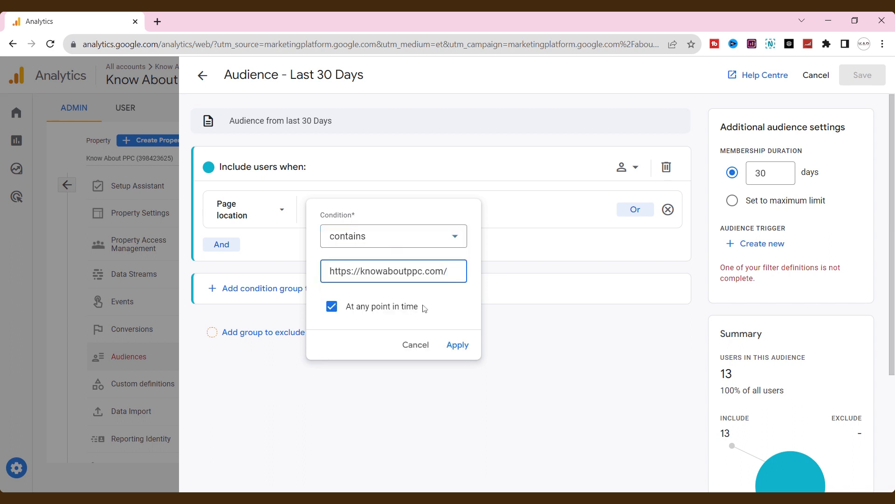
left_click(457, 345)
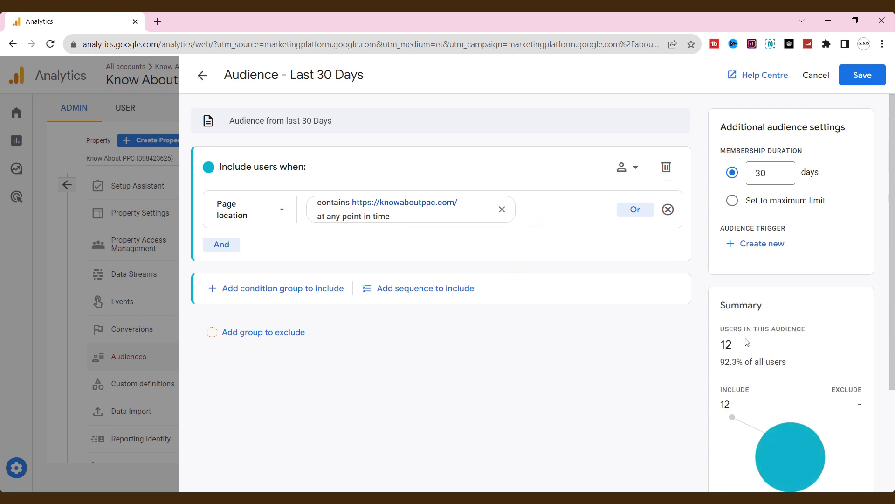
Step: Try an OR condition alongside the Page location condition, then remove it
left_click(637, 211)
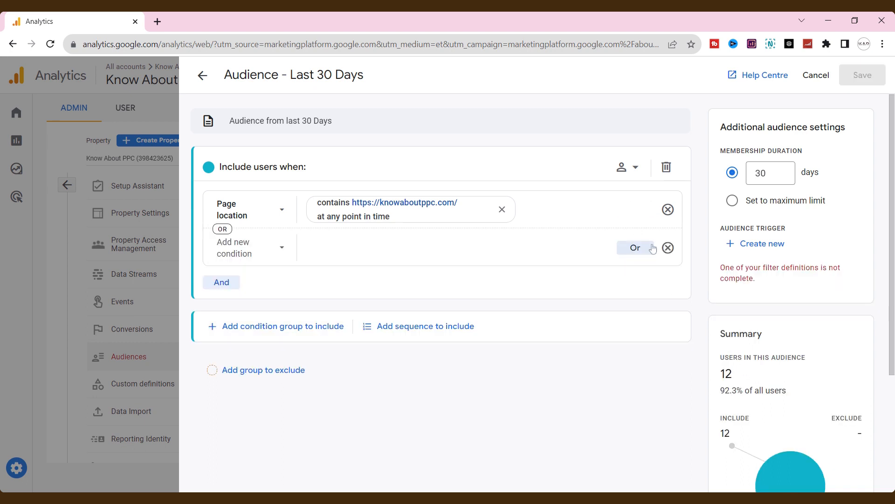
left_click(669, 248)
Step: Try an AND condition alongside the Page location condition and browse its available items, then remove it
left_click(222, 244)
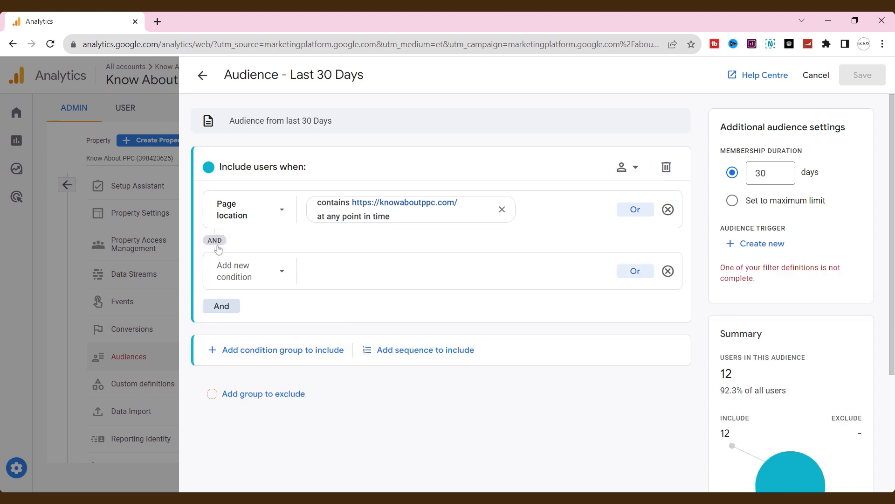
left_click(268, 285)
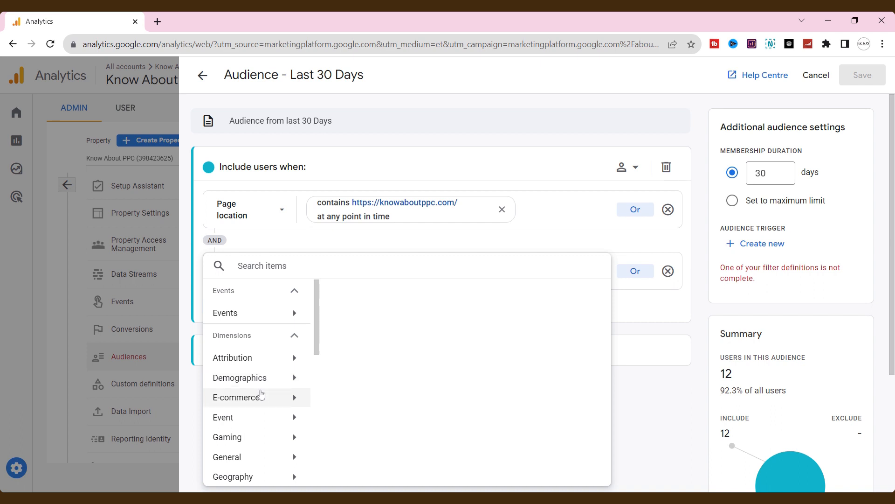
scroll(274, 389, "down", 1)
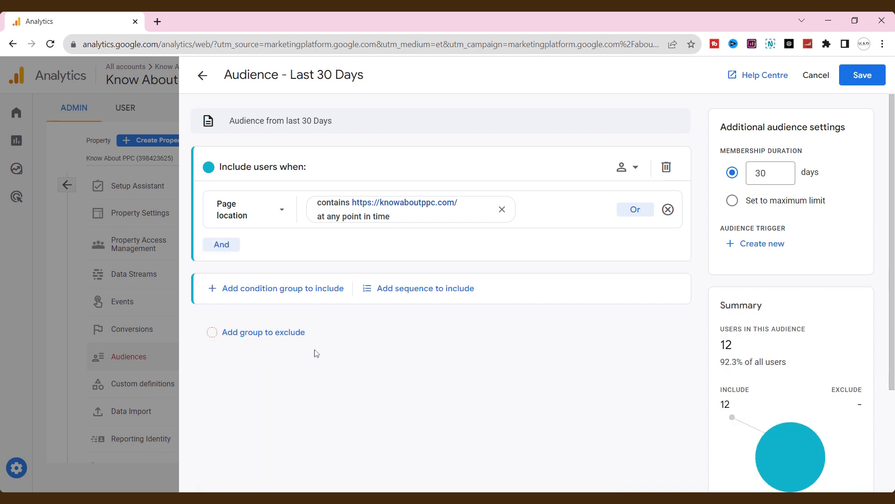
Step: Try a temporary exclude group with a new condition in the audience, then remove the group
left_click(286, 334)
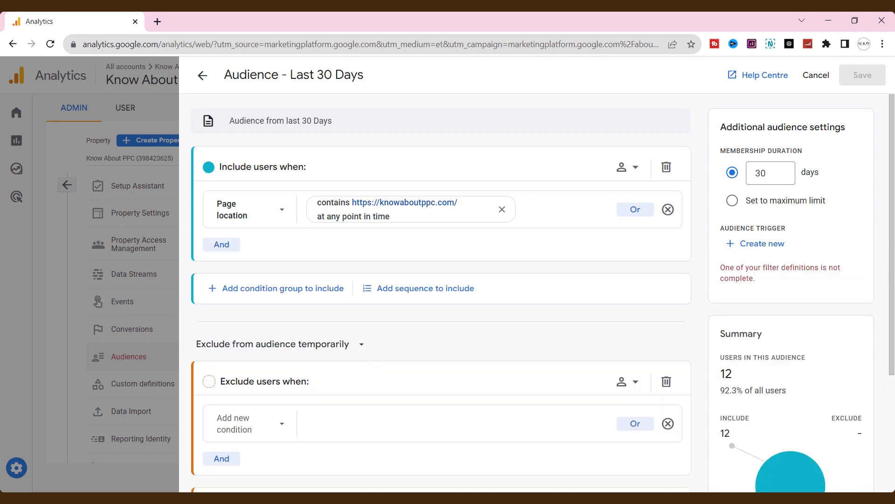
left_click(279, 428)
left_click(278, 432)
left_click(289, 422)
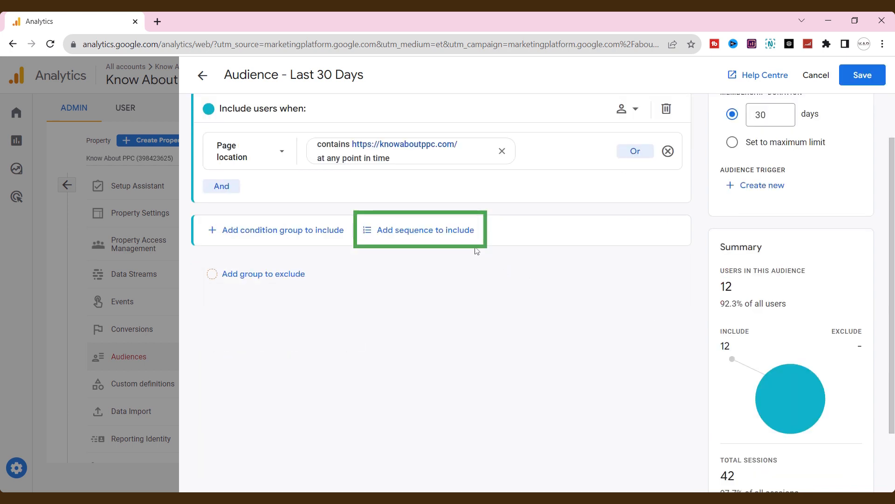
Step: Try an include sequence and browse Demographics and E-commerce dimensions for its Step 1 condition, then discard it
left_click(473, 242)
scroll(494, 289, "down", 2)
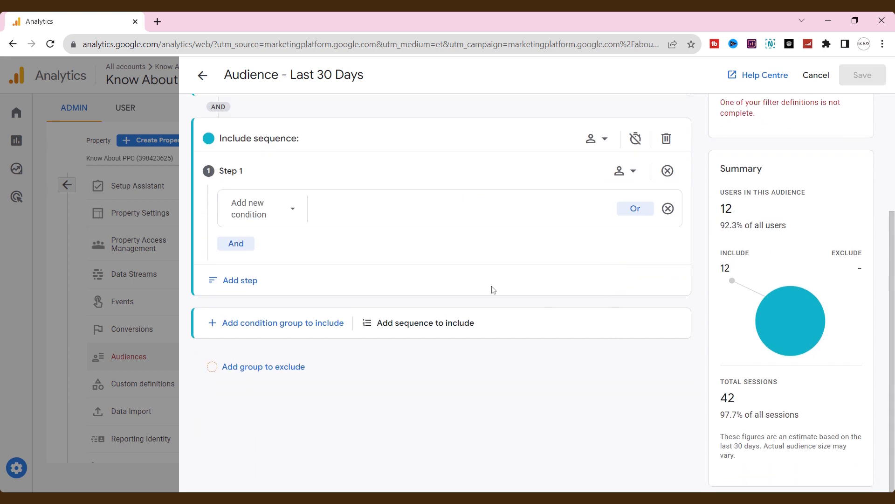
left_click(287, 218)
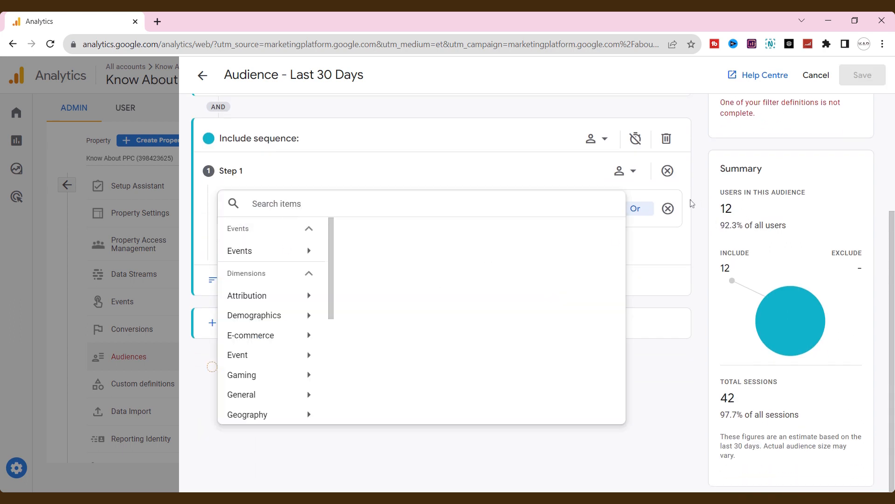
left_click(256, 315)
left_click(264, 335)
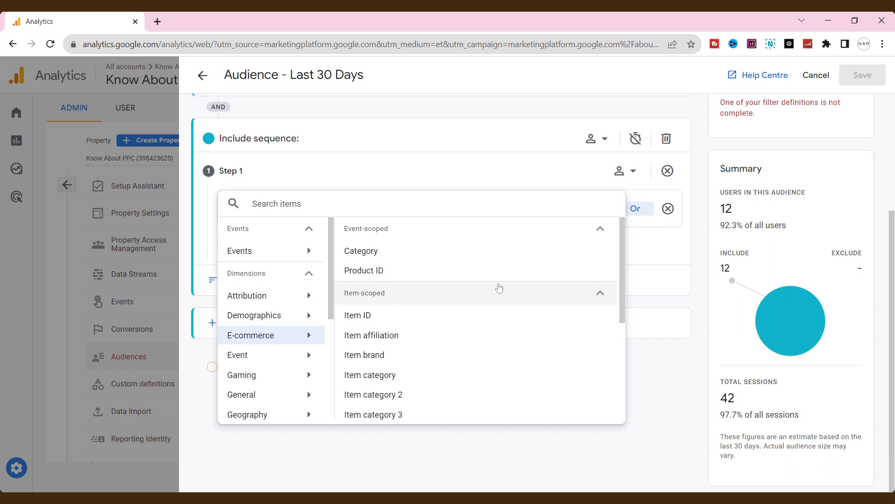
left_click(704, 243)
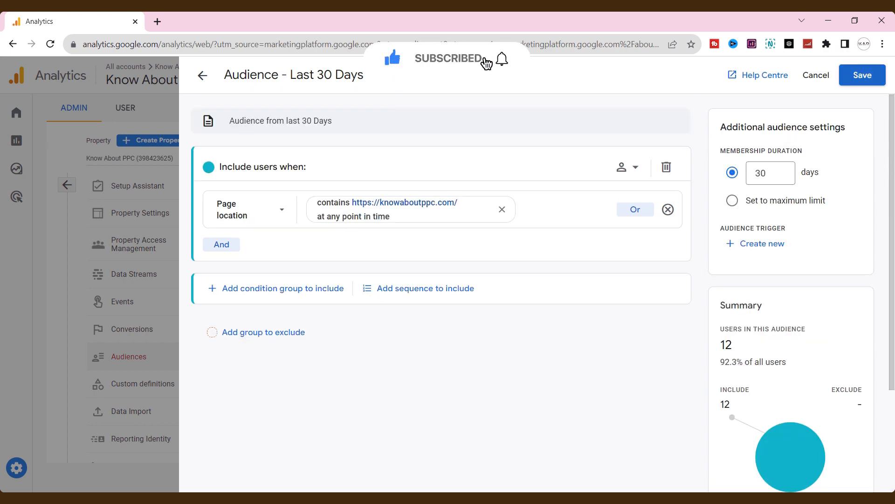
Step: Save the Last 30 Days audience and reopen it for editing from the audiences list
left_click(865, 81)
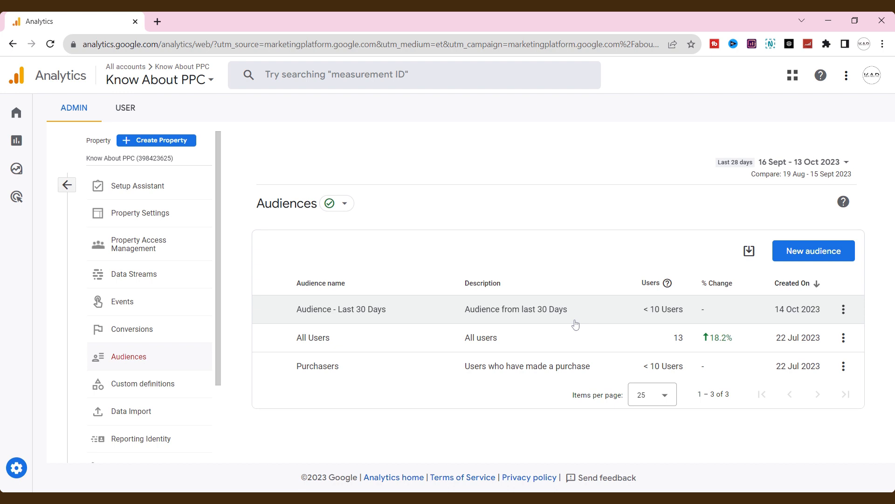
left_click(844, 309)
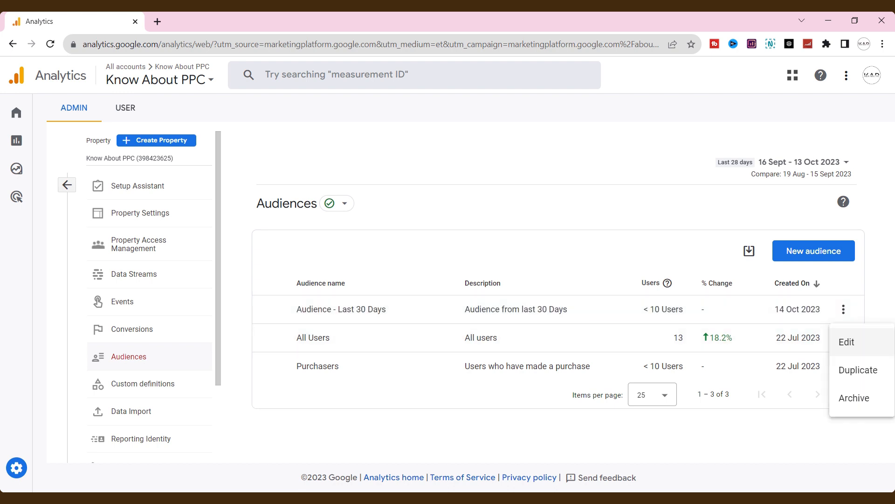
left_click(846, 342)
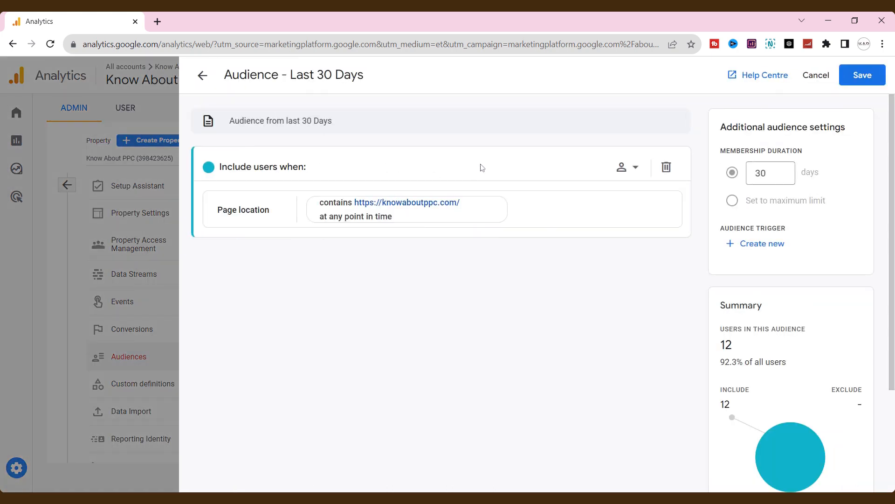
Step: Check that the saved audience's name and description can be edited, then save it without changes
left_click(303, 75)
left_click(310, 74)
left_click_drag(297, 75, 344, 75)
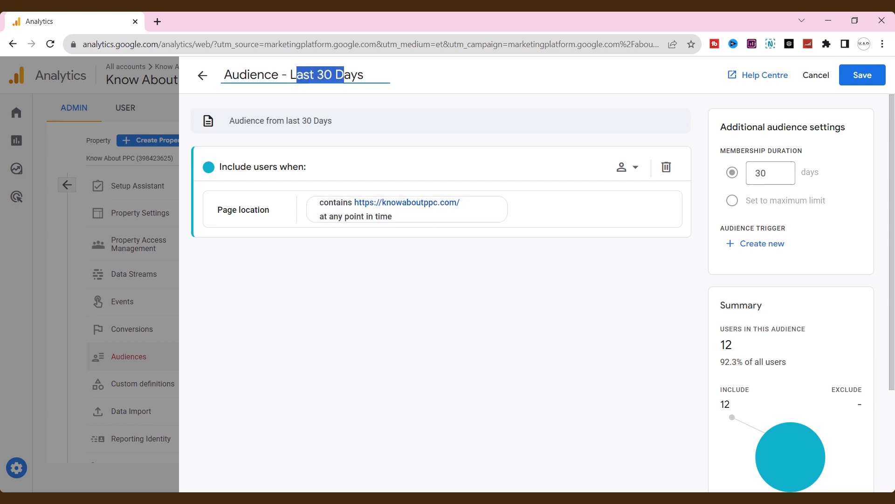
left_click(364, 75)
left_click_drag(331, 121, 285, 121)
left_click(317, 74)
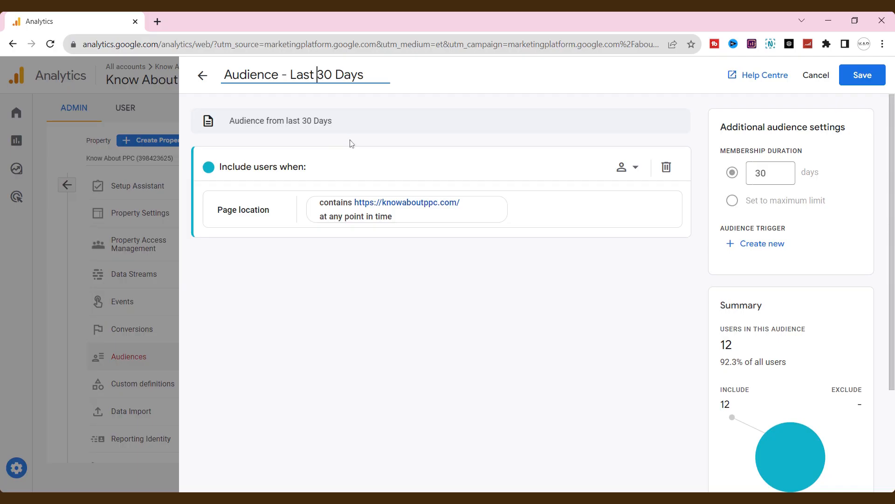
left_click(866, 80)
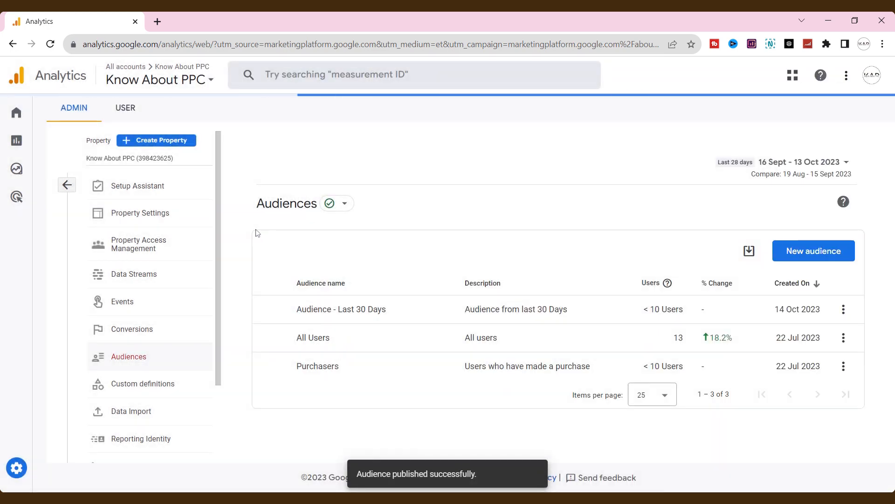
Step: Go to Explore and start a blank exploration
mouse_move(13, 175)
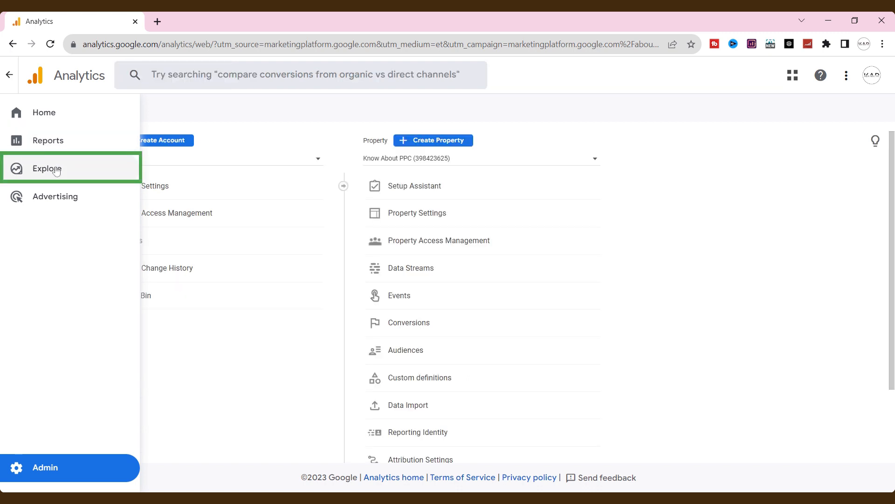
left_click(56, 170)
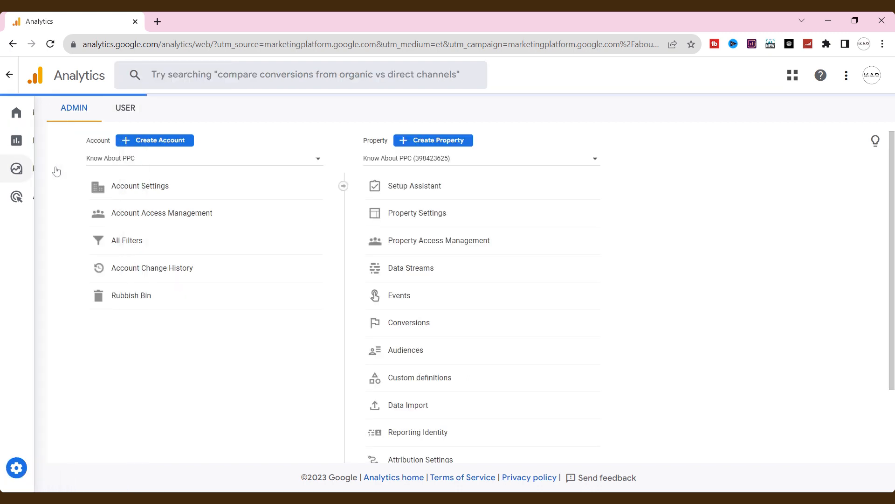
left_click(171, 216)
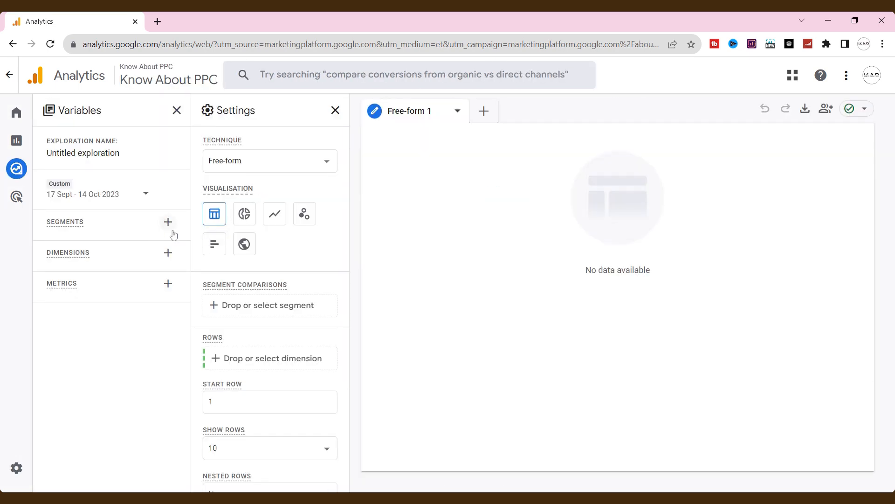
Step: Create a custom user segment in the exploration named Audience - Last 30 Days - 2
left_click(168, 222)
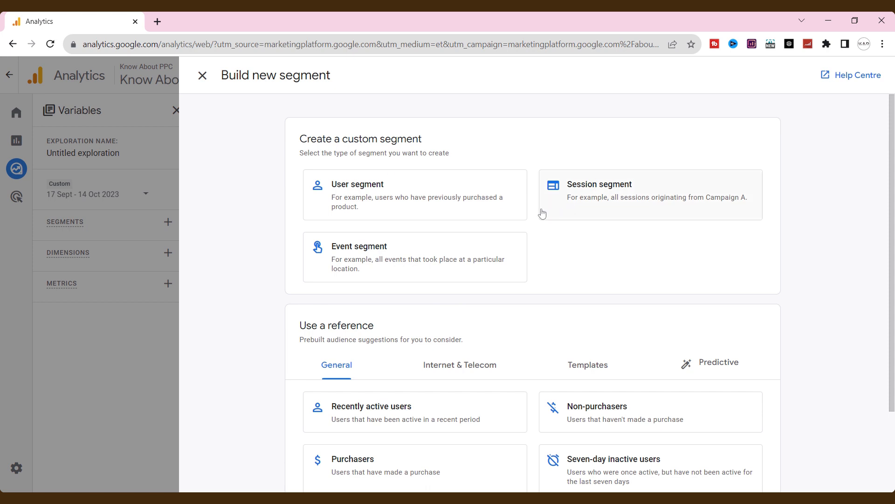
left_click(328, 184)
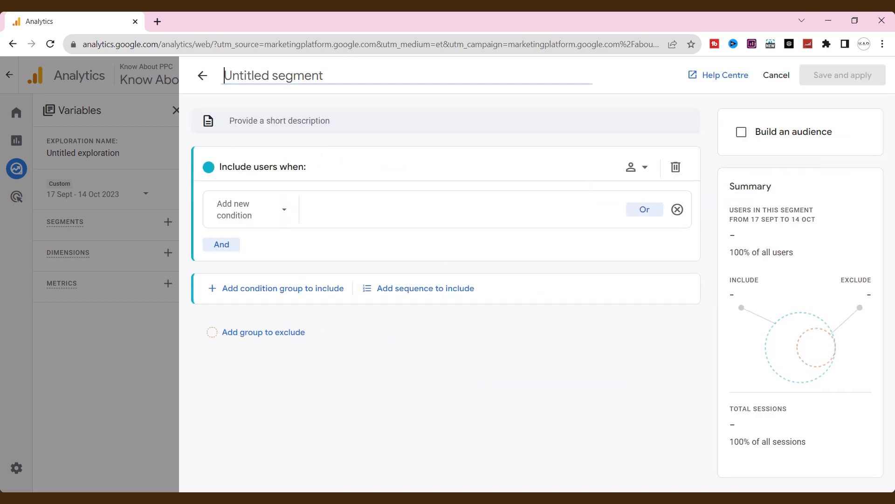
type("Audience")
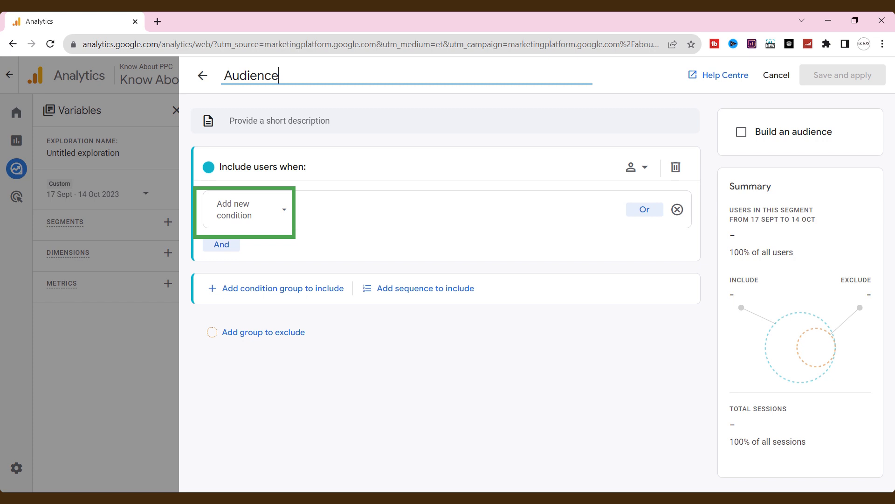
left_click(261, 218)
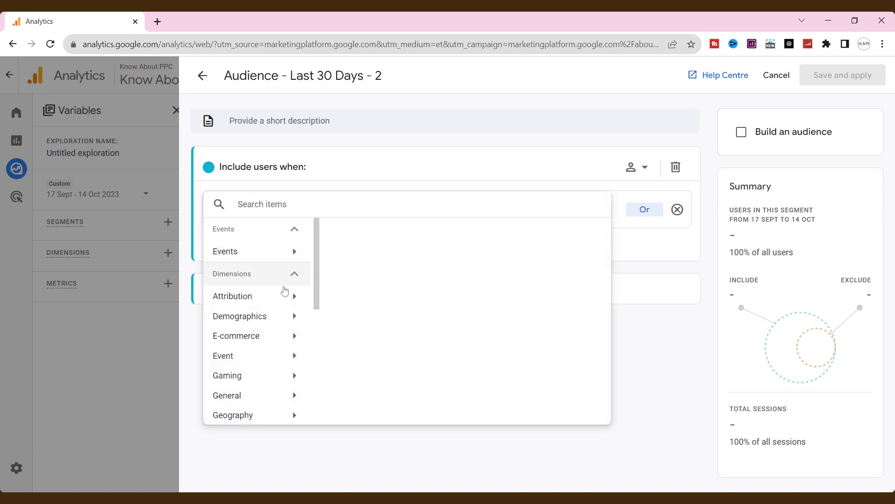
scroll(287, 316, "down", 1)
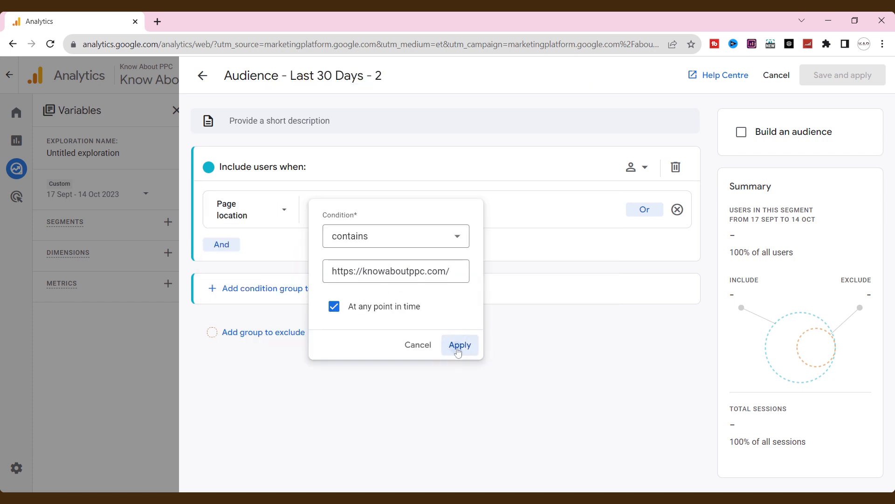
left_click(460, 344)
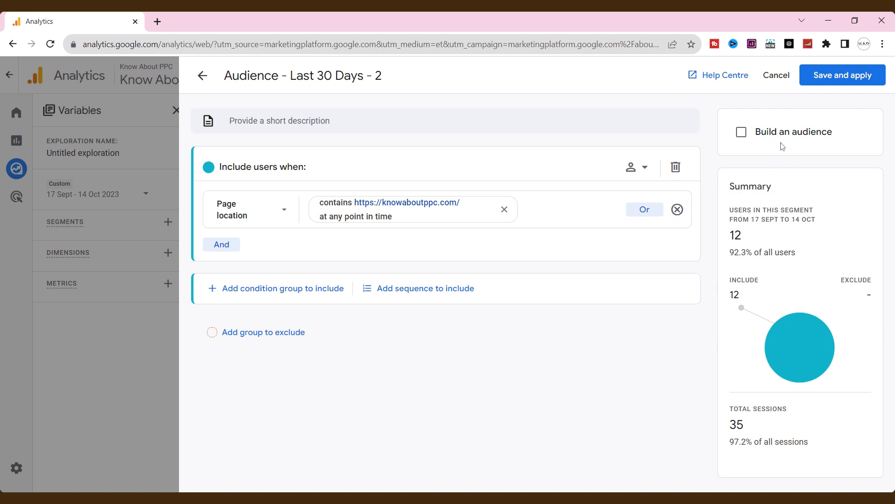
Step: Build an audience from the segment with a 30-day membership duration, and save and apply it
left_click(745, 135)
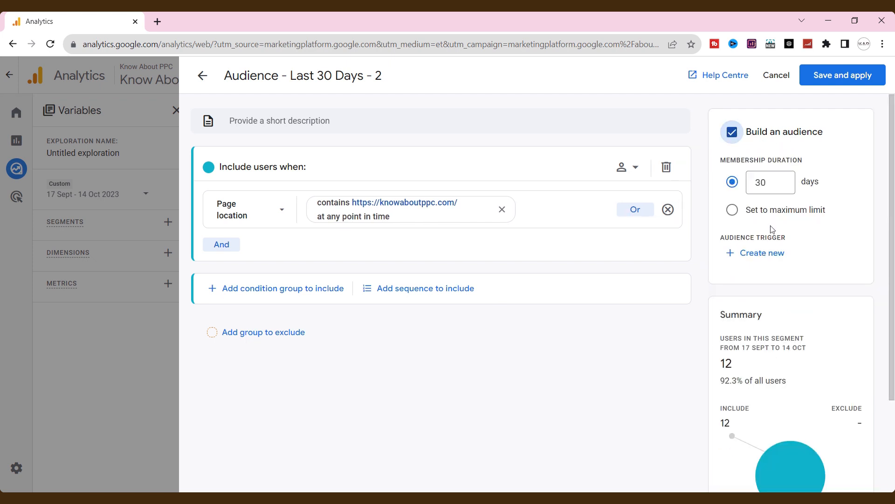
double_click(770, 187)
left_click(824, 78)
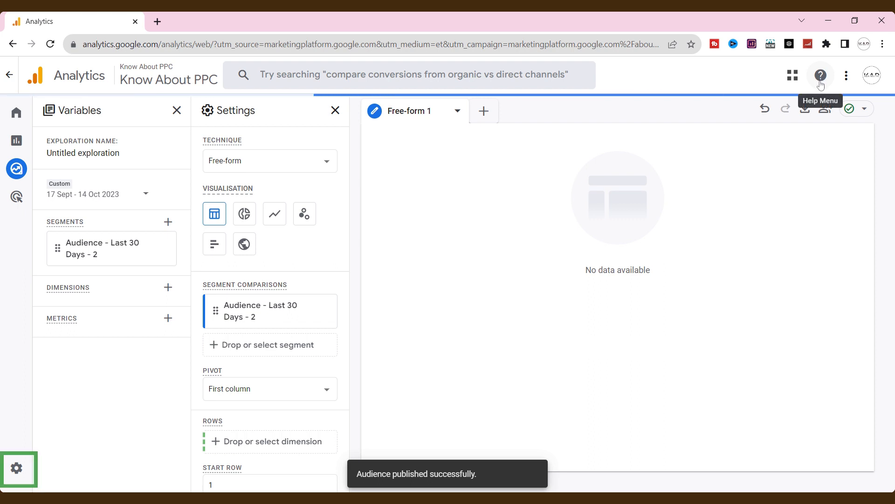
Step: Return to the property's audiences list in Admin and open the Audience - Last 30 Days definition
left_click(62, 471)
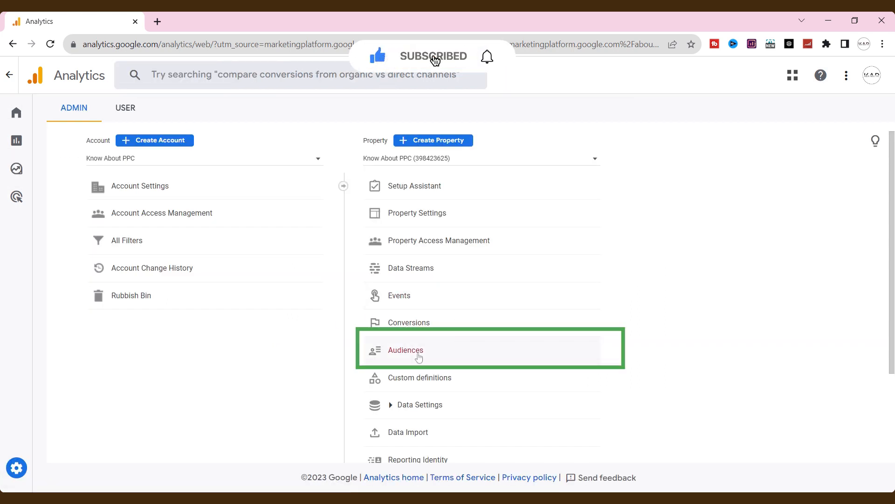
left_click(418, 356)
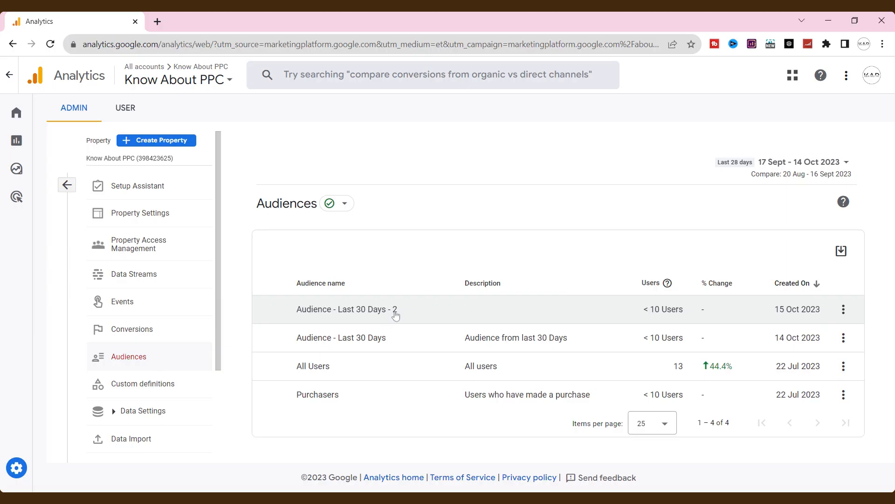
left_click(843, 339)
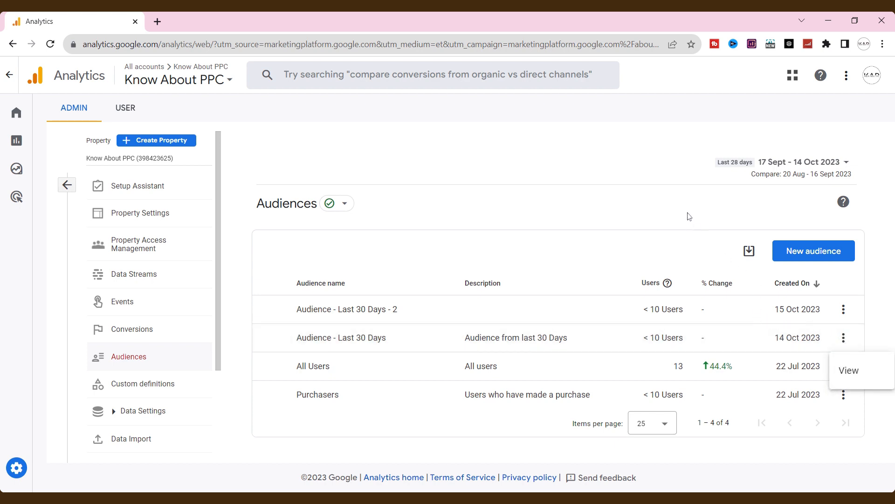
left_click(879, 244)
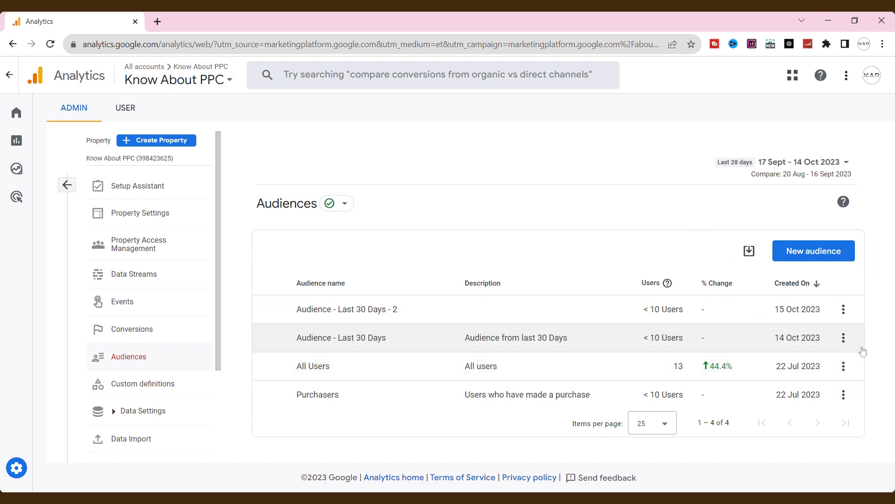
left_click(850, 338)
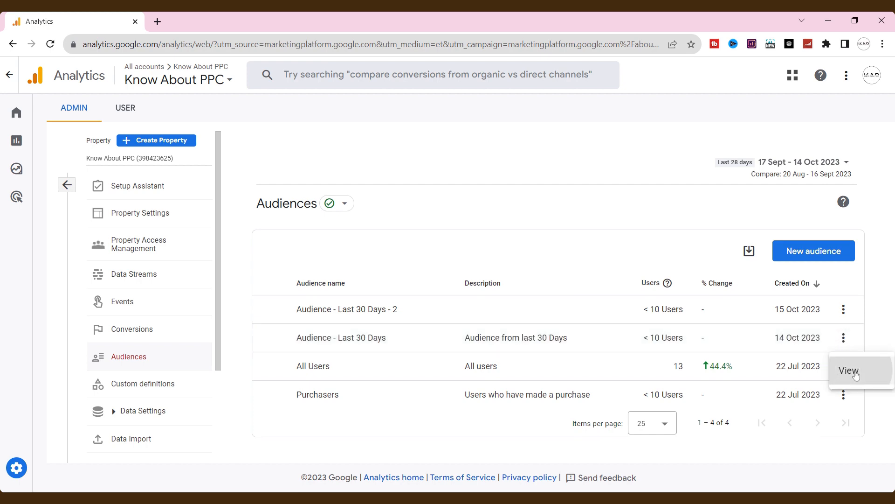
left_click(837, 366)
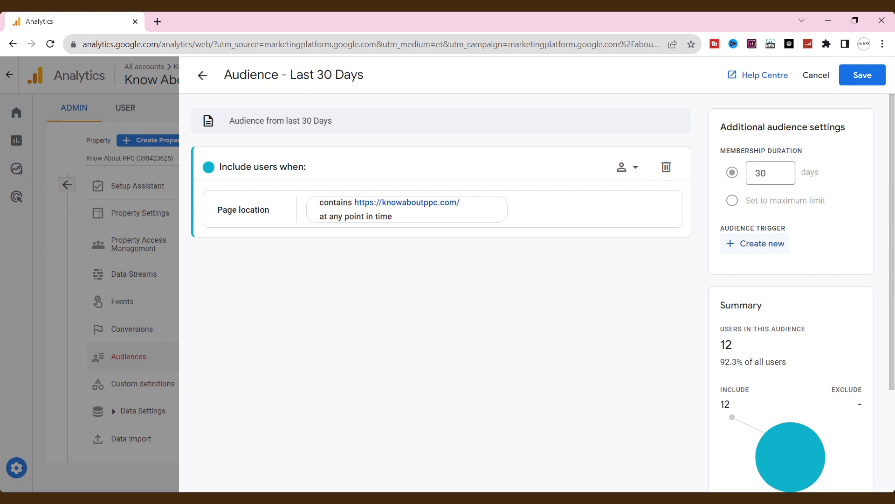
Step: Create an audience trigger event named au_page_visit that also logs an additional event when audience membership refreshes
left_click(762, 244)
type("au_page_visit")
left_click(327, 296)
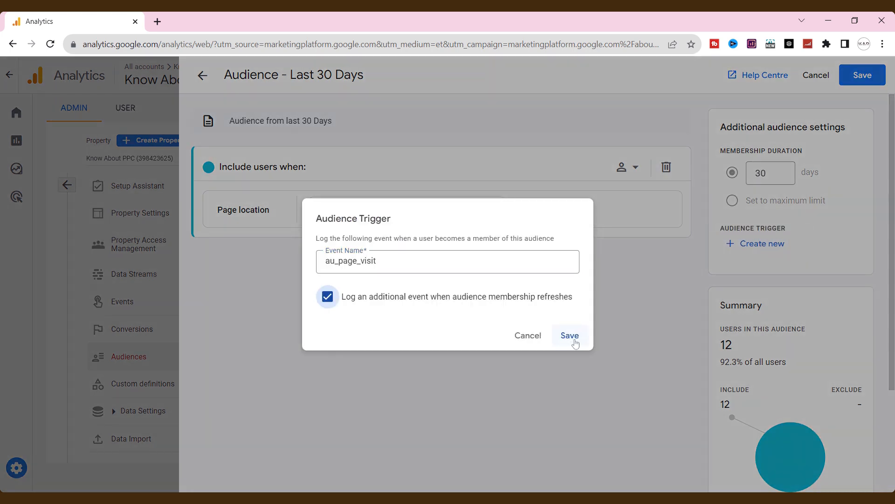
left_click(570, 336)
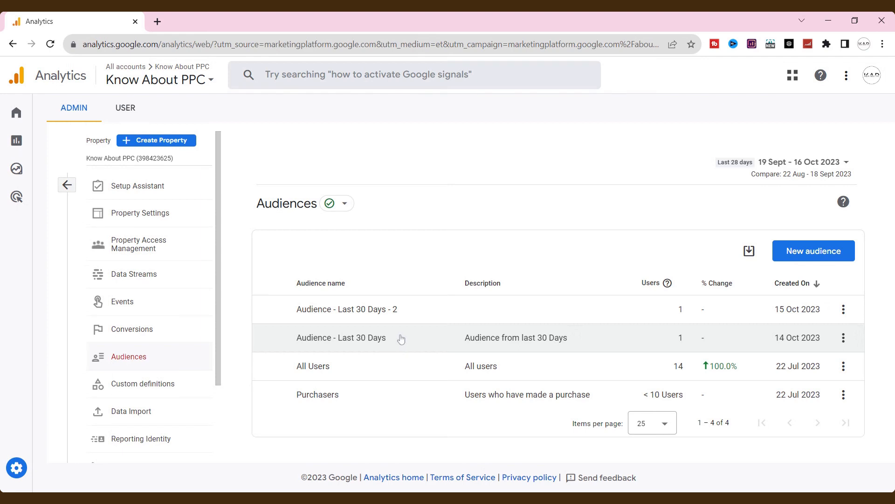
Step: Open the detail report for Audience - Last 30 Days from the audiences list
left_click(398, 349)
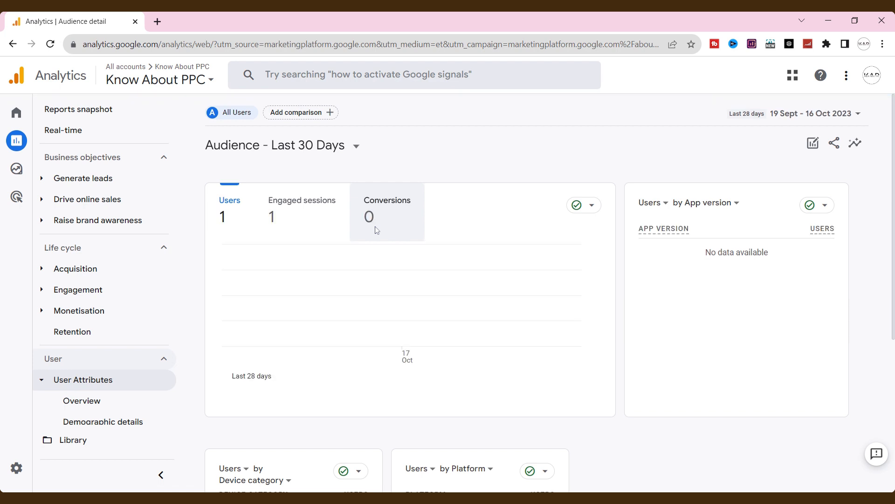
Step: Examine the user trend chart and the device category and platform cards in the Audience - Last 30 Days report
scroll(376, 228, "down", 5)
scroll(375, 230, "up", 5)
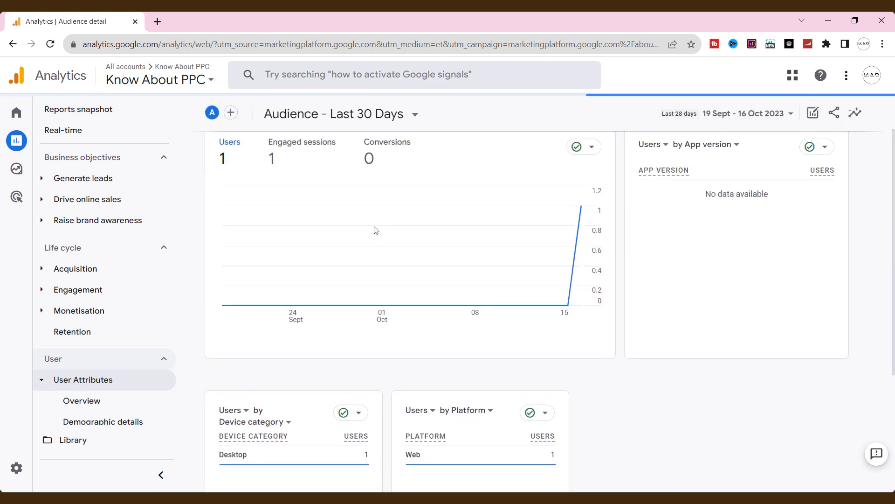
scroll(375, 230, "down", 5)
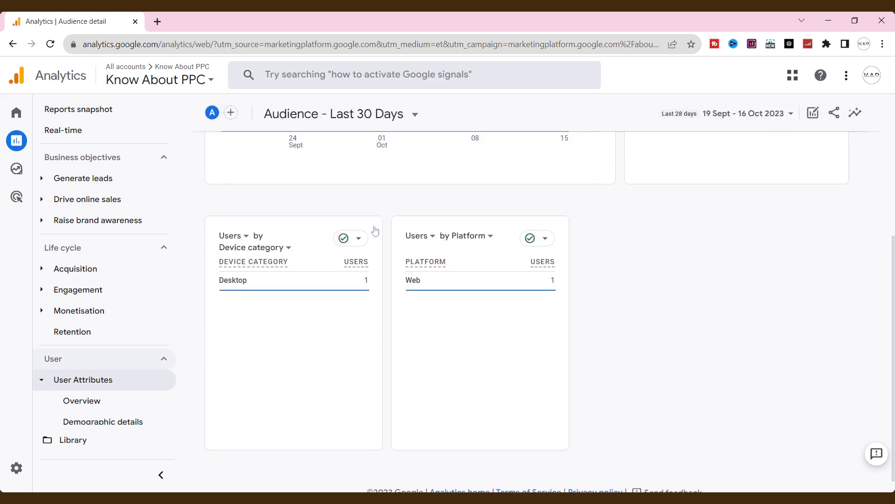
scroll(375, 230, "up", 5)
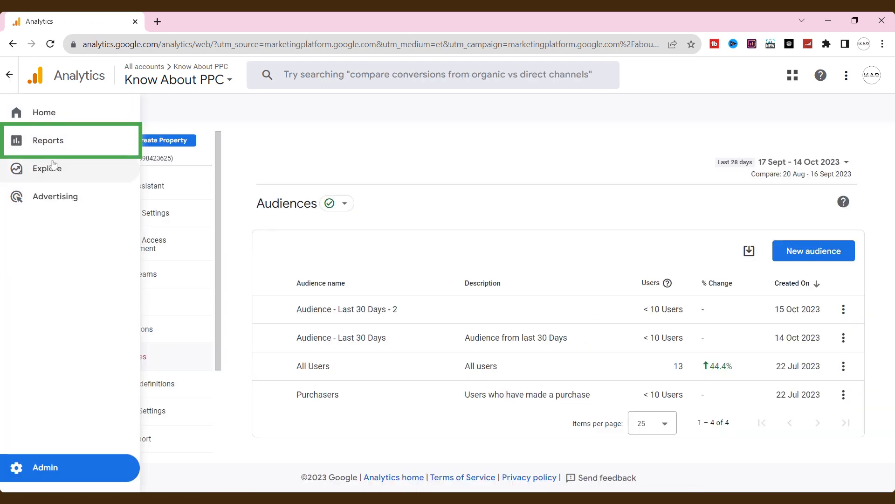
Step: Add a comparison to the Reports snapshot where Audience name exactly matches Audience - Last 30 Days
left_click(59, 142)
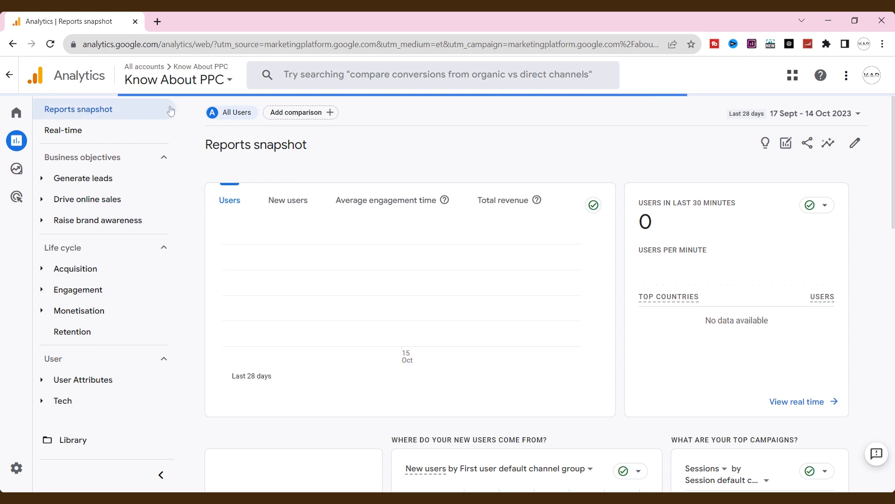
left_click(302, 115)
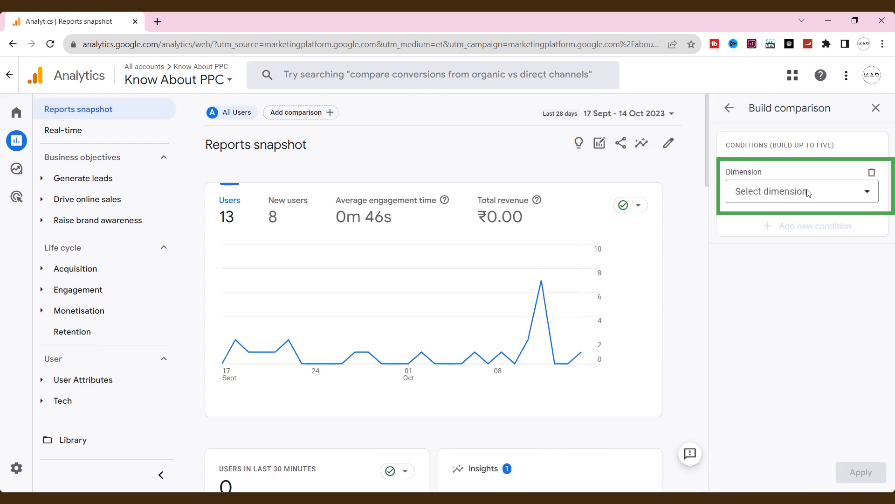
left_click(802, 191)
type("aud")
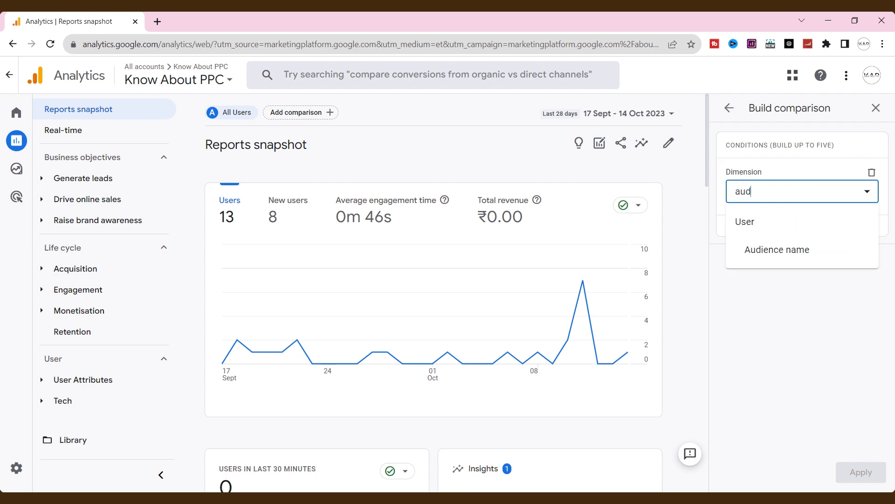
left_click(775, 250)
left_click(791, 269)
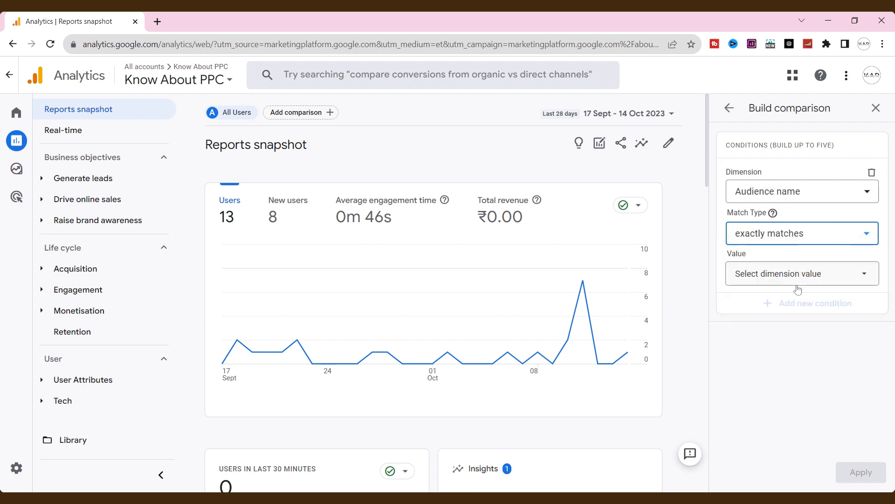
left_click(793, 282)
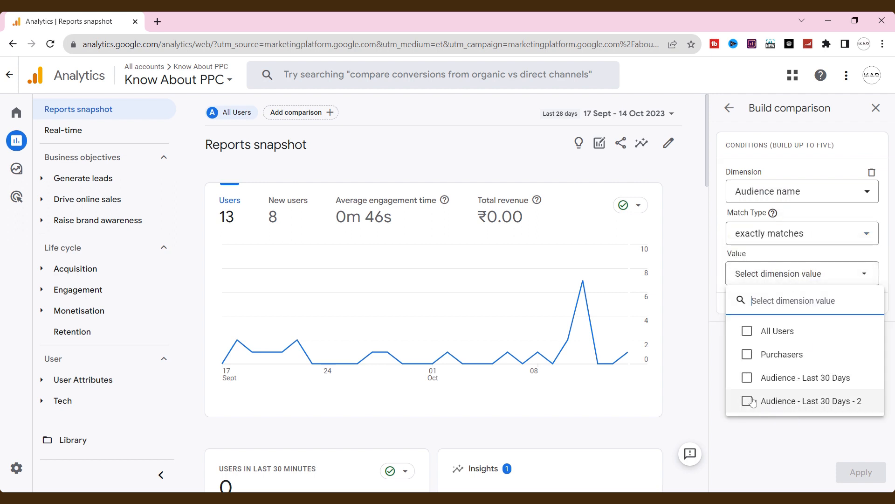
left_click(747, 377)
left_click(832, 449)
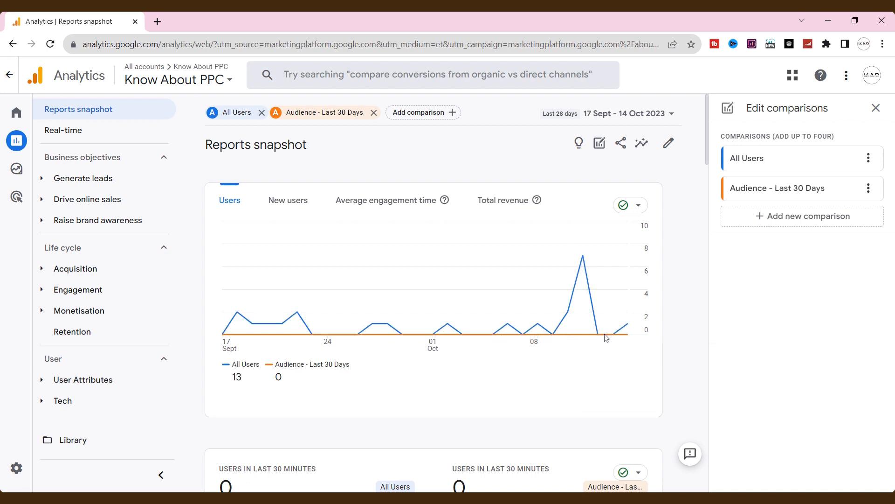
mouse_move(597, 334)
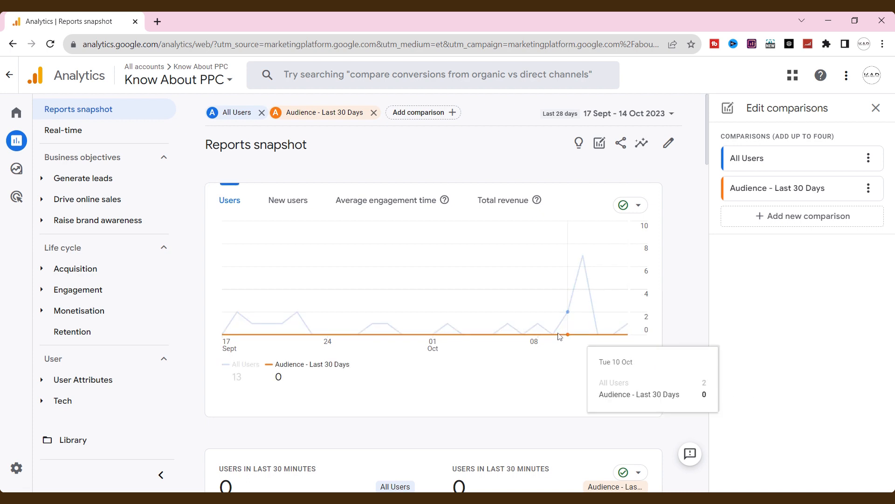
mouse_move(511, 332)
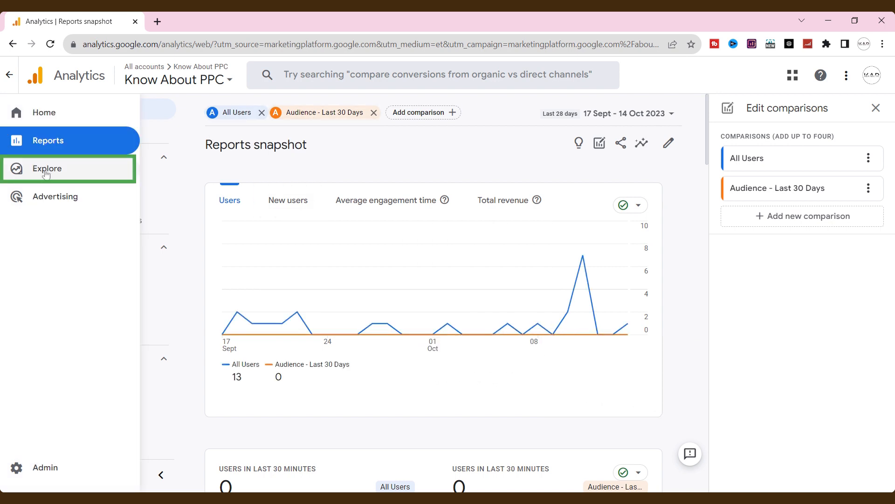
Step: Open a free-form exploration in Explore and import the Audience name dimension
left_click(46, 175)
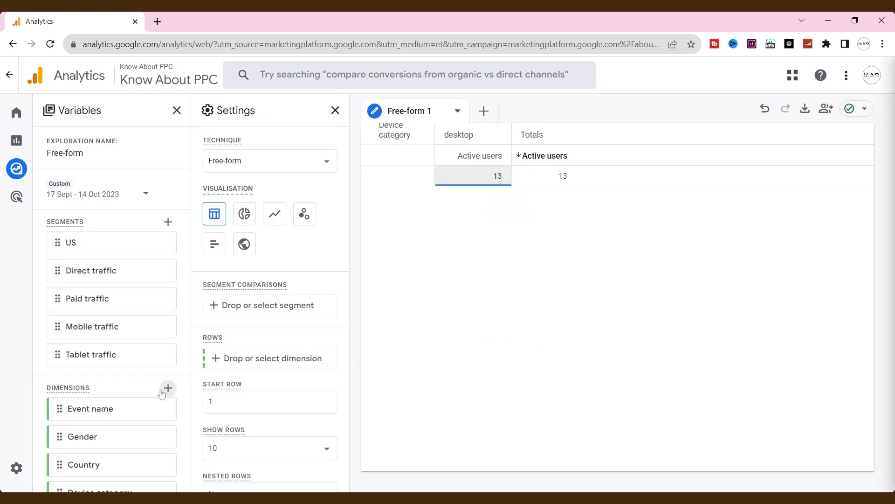
left_click(166, 388)
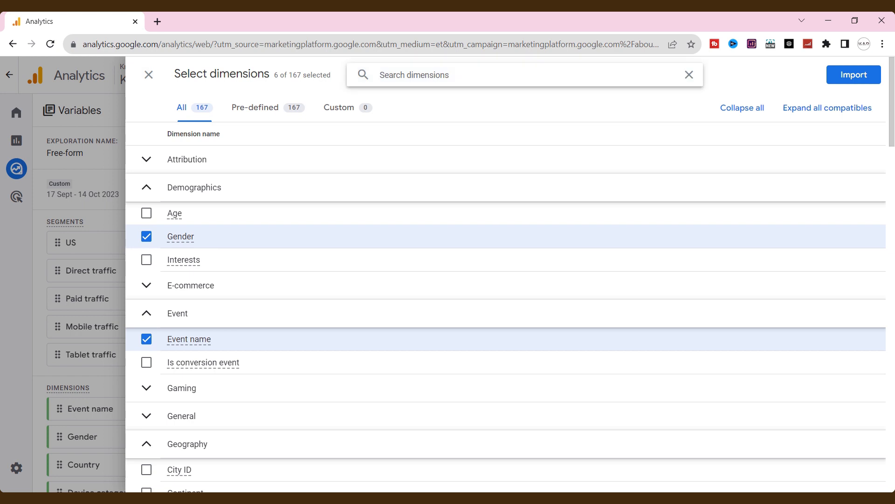
type("audie")
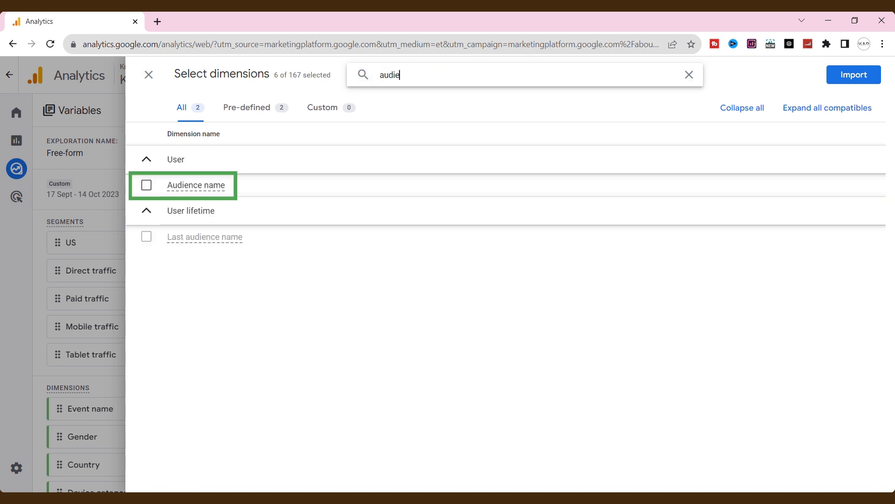
left_click(147, 190)
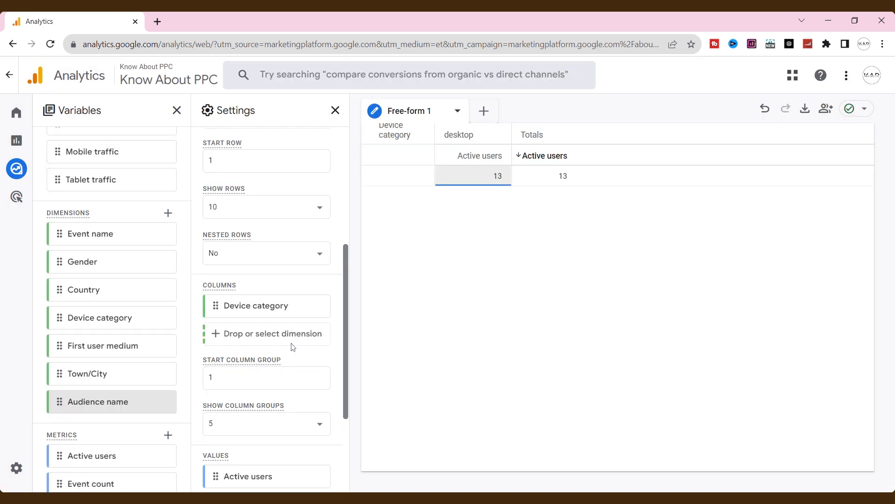
Step: Open the dimension choices for the rows of the free-form table
scroll(292, 336, "up", 2)
scroll(291, 332, "down", 1)
scroll(292, 332, "up", 2)
scroll(280, 295, "up", 1)
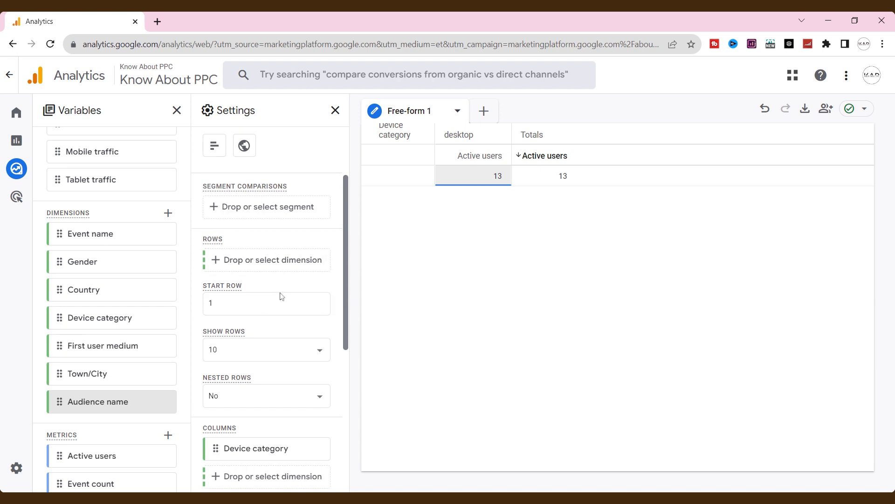
left_click(288, 264)
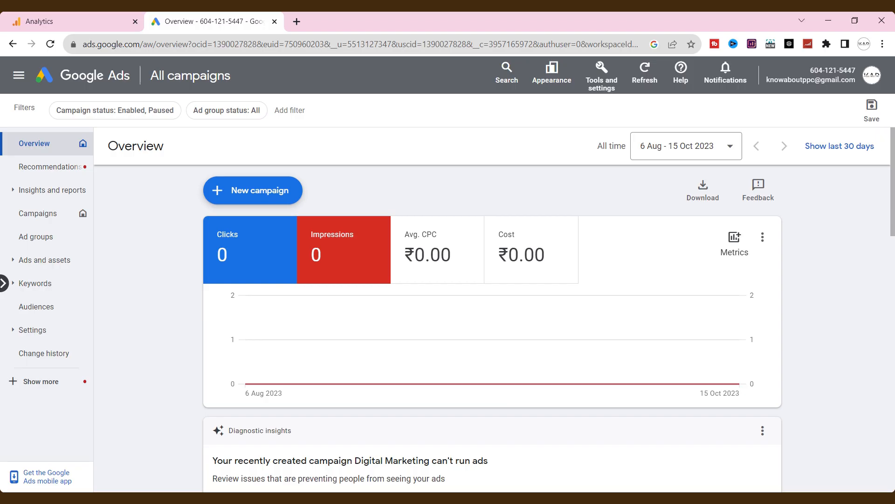
Step: Open the Audience manager of the Google Ads account from its shared library
scroll(534, 208, "down", 3)
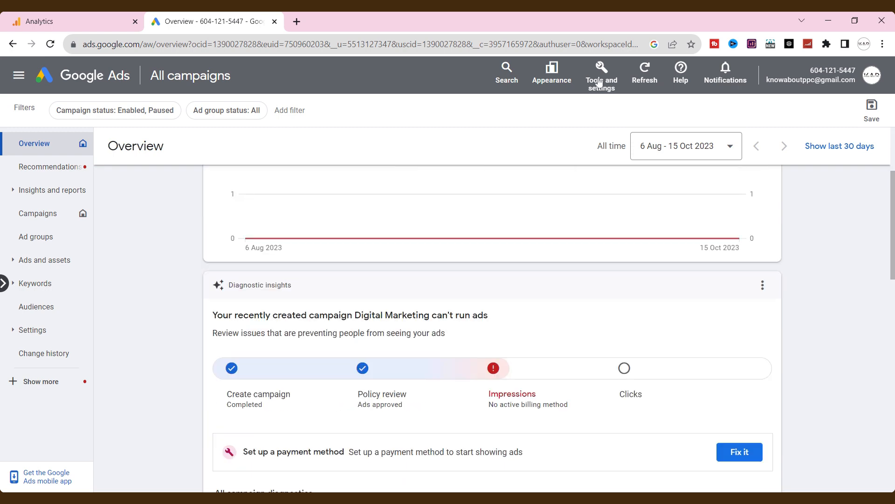
scroll(534, 208, "up", 3)
left_click(600, 83)
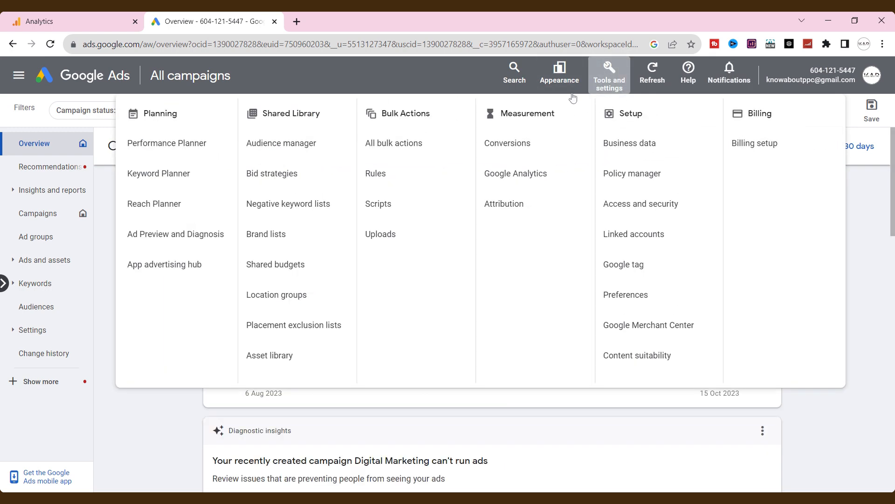
left_click(277, 142)
Step: Switch back to Google Analytics and open the Google Ads links of the Know About PPC property in Admin
left_click(79, 16)
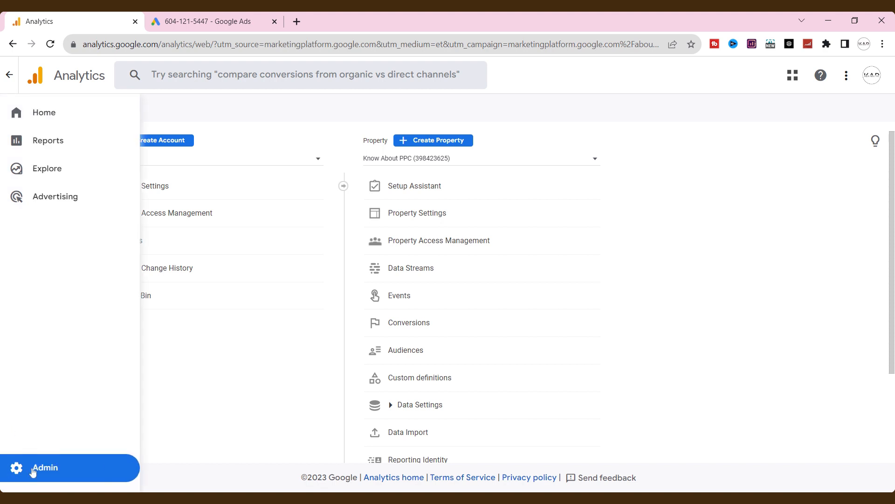
left_click(33, 472)
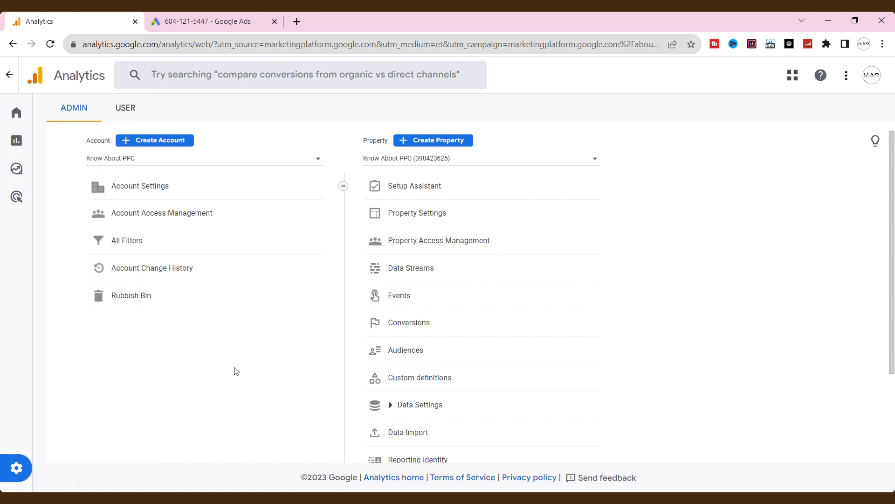
scroll(521, 266, "down", 3)
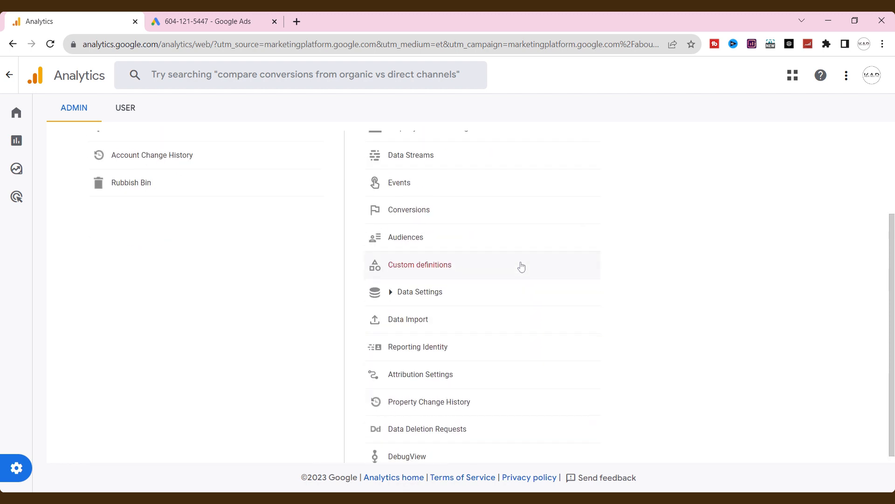
scroll(469, 296, "up", 1)
scroll(470, 299, "up", 2)
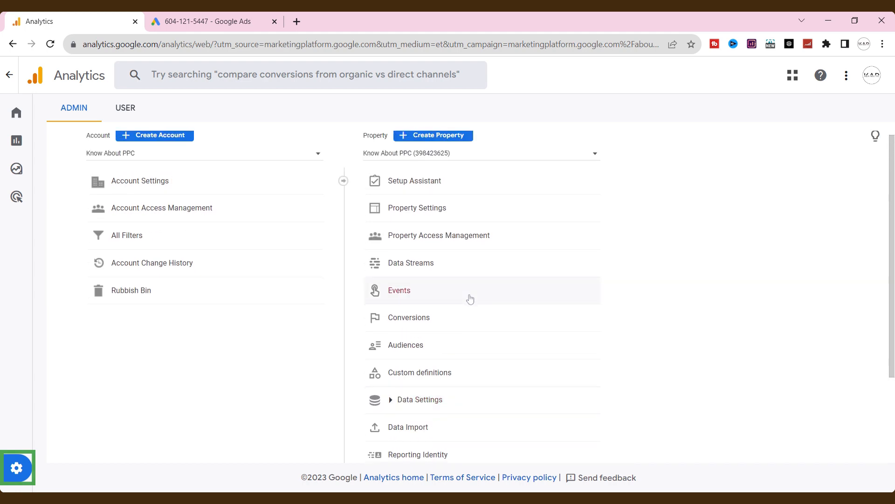
scroll(469, 300, "down", 10)
left_click(416, 235)
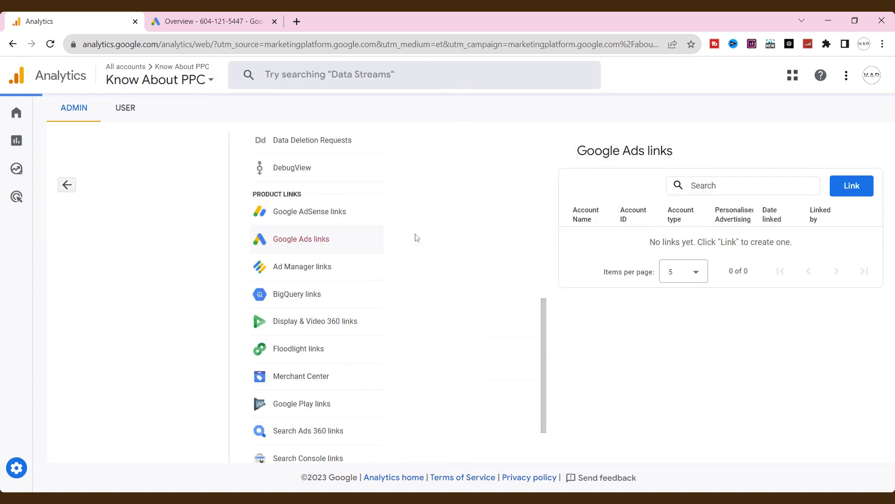
Step: Start a new Google Ads link and choose the listed Google Ads account as the one to connect
left_click(848, 187)
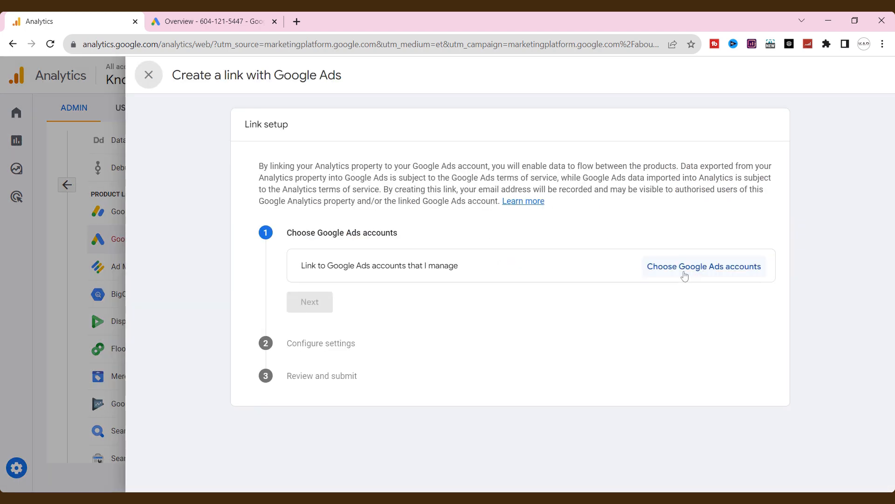
left_click(684, 274)
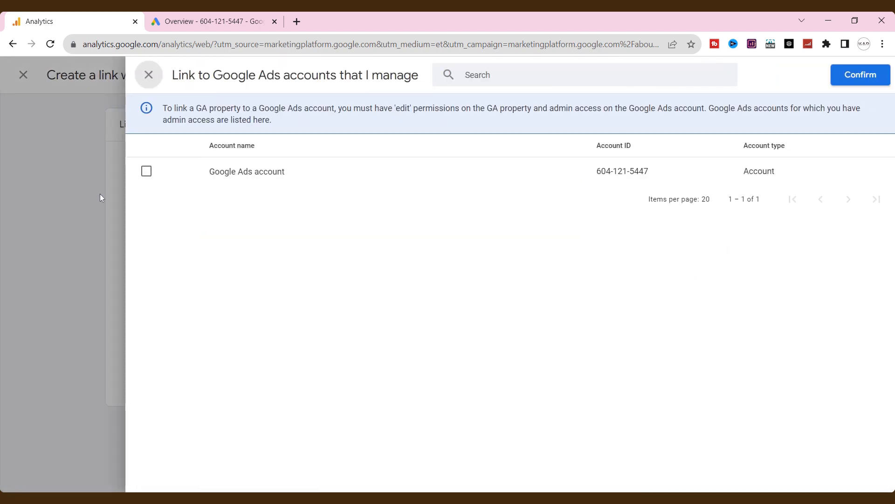
left_click(147, 171)
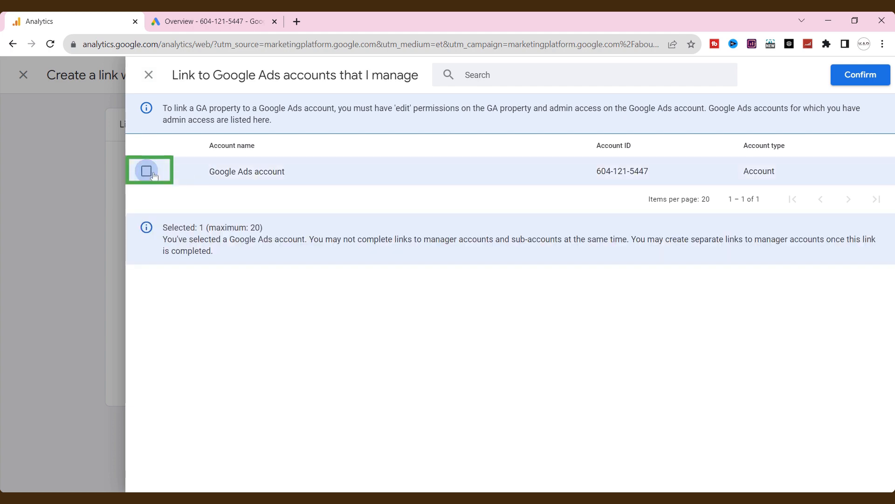
left_click(860, 75)
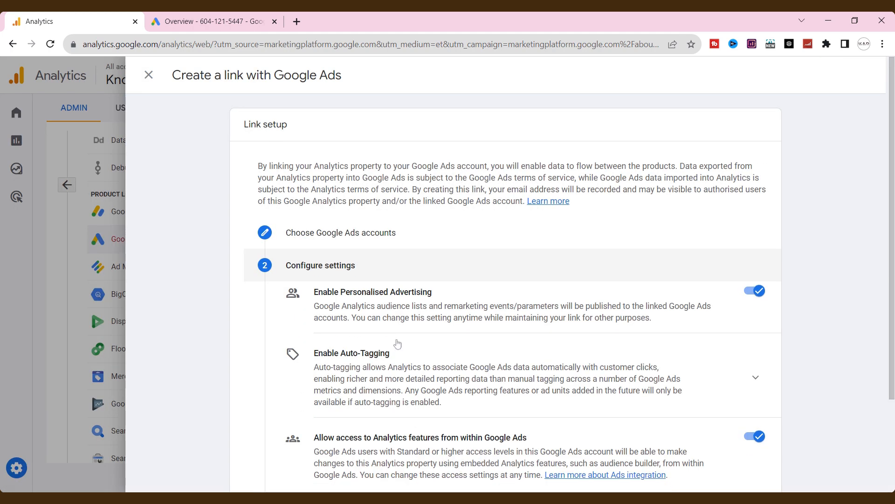
Step: Submit the Google Ads link with personalised advertising and access to Analytics features enabled, and close the link setup
scroll(398, 344, "down", 3)
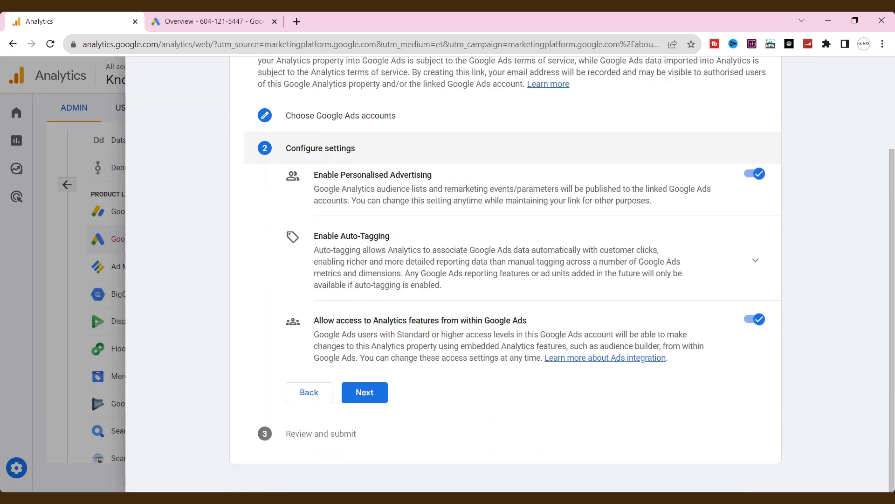
left_click(373, 397)
left_click(370, 424)
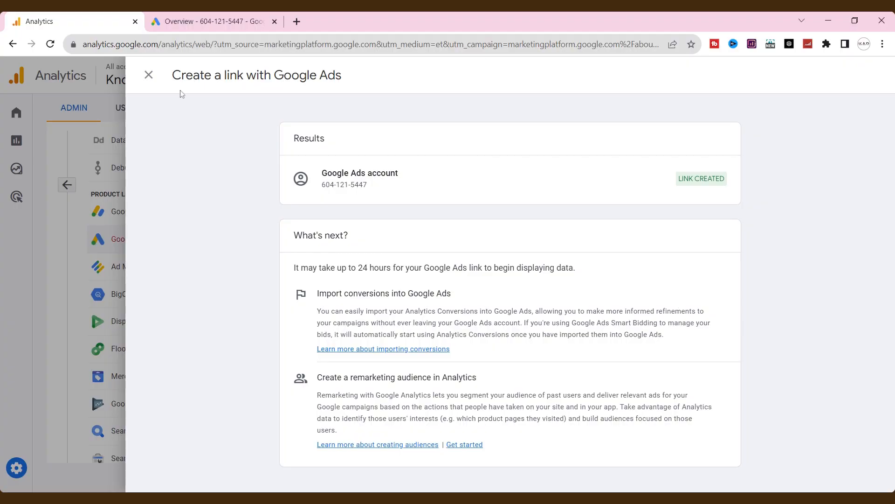
left_click(148, 74)
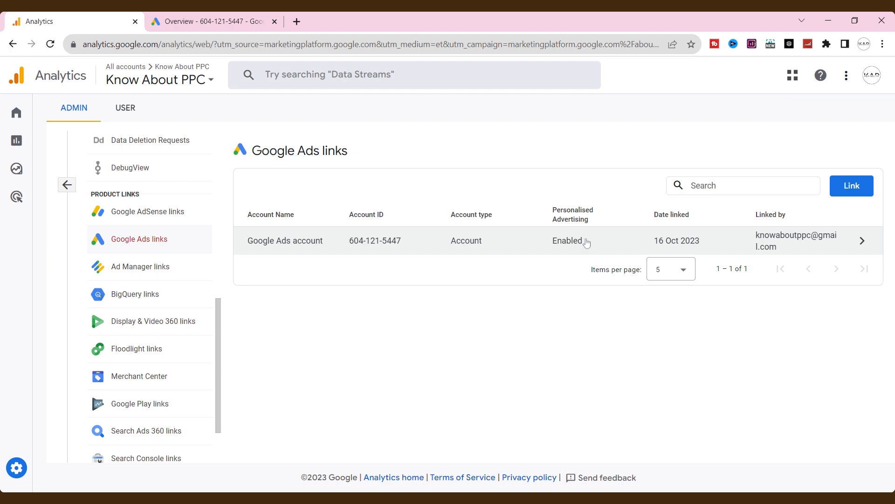
Step: Switch to Google Ads and review the imported Analytics audiences among the data segments in Audience manager
left_click(218, 22)
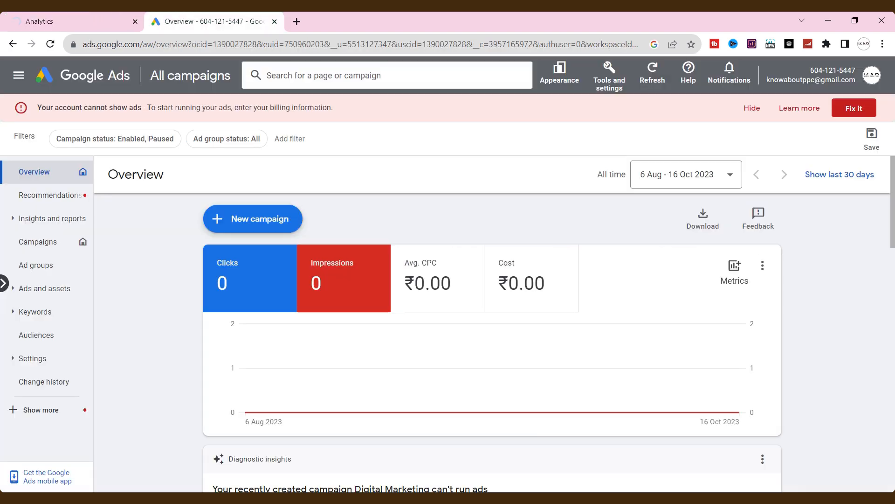
left_click(601, 83)
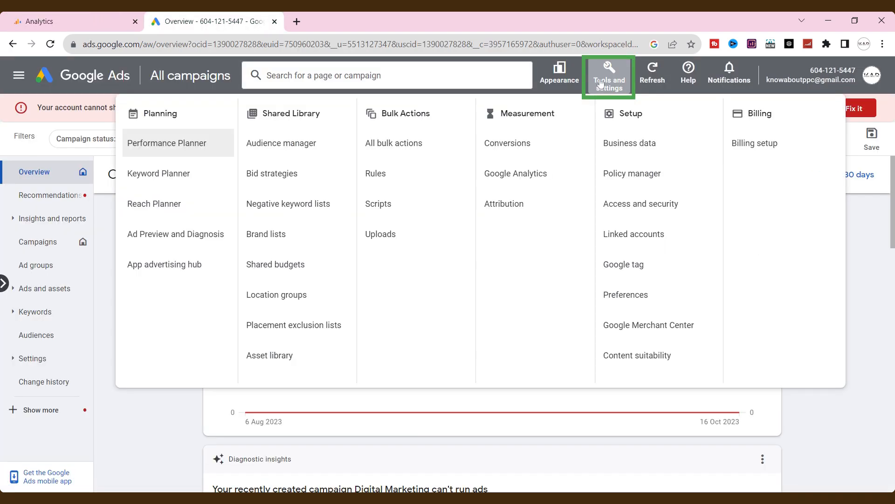
left_click(276, 145)
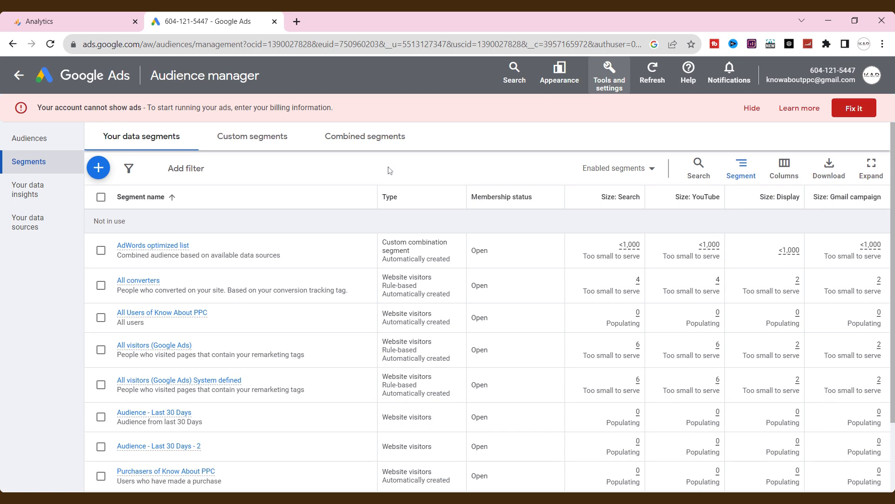
scroll(312, 242, "down", 2)
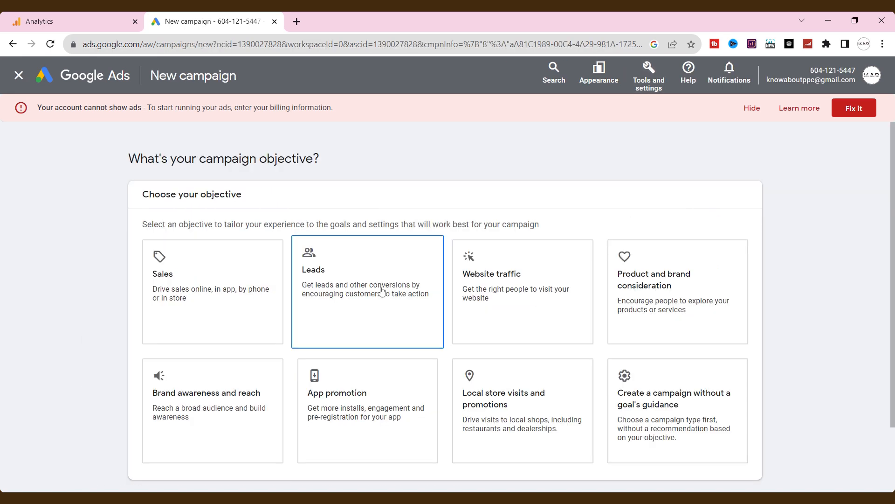
Step: Start a new Display campaign with the Leads objective, keeping the Submit lead forms conversion goal, and continue to its settings
left_click(391, 258)
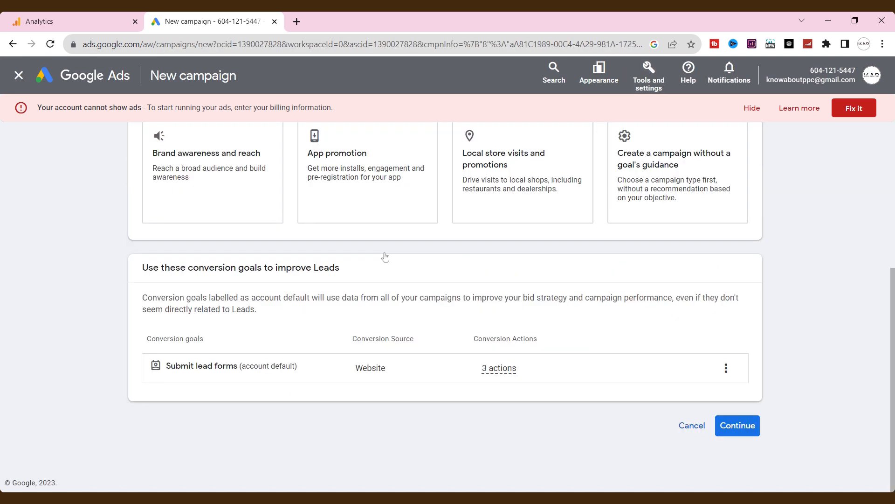
left_click(738, 424)
left_click(560, 259)
scroll(746, 461, "down", 5)
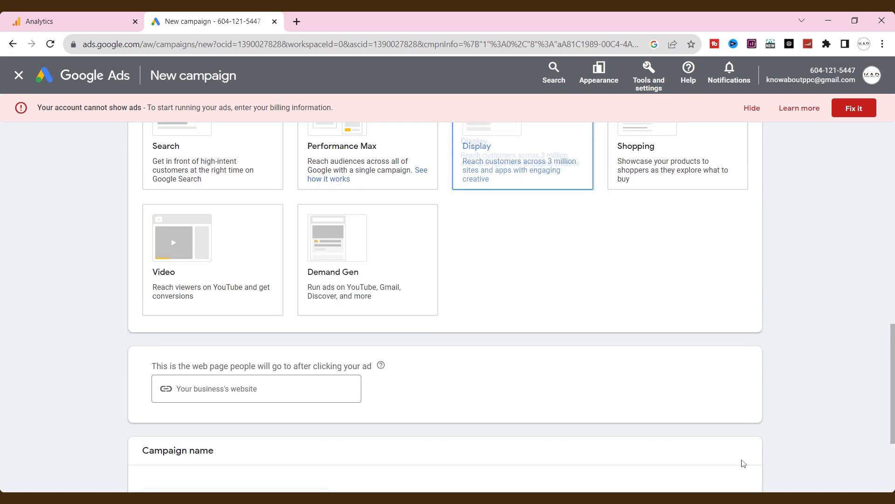
left_click(738, 425)
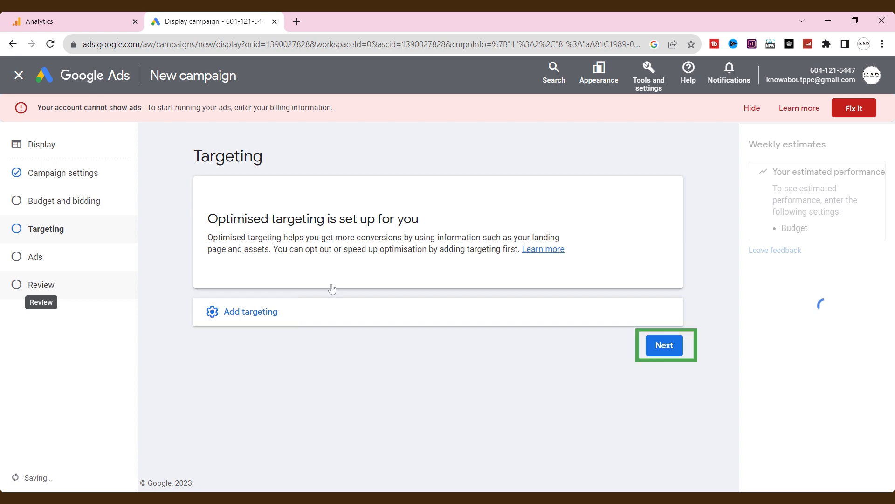
Step: Add audience segment targeting and examine the details of Audience - Last 30 Days among the segments based on interaction with the business
left_click(334, 310)
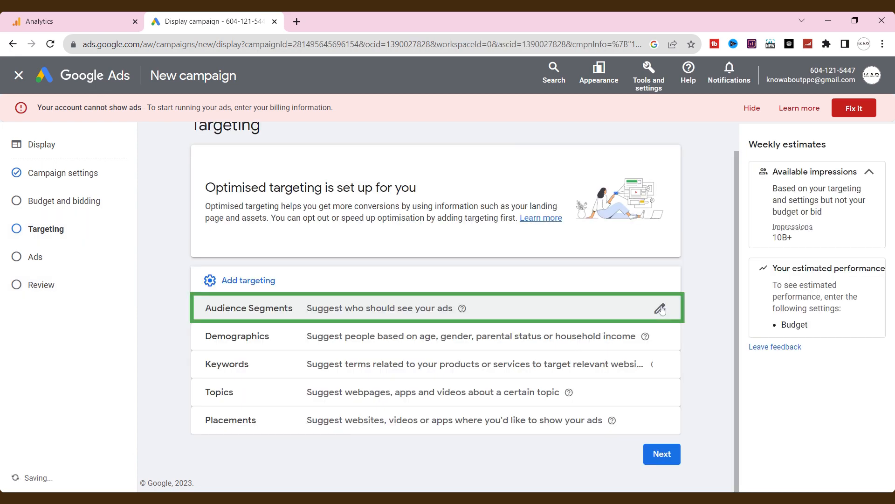
left_click(659, 308)
scroll(395, 383, "down", 2)
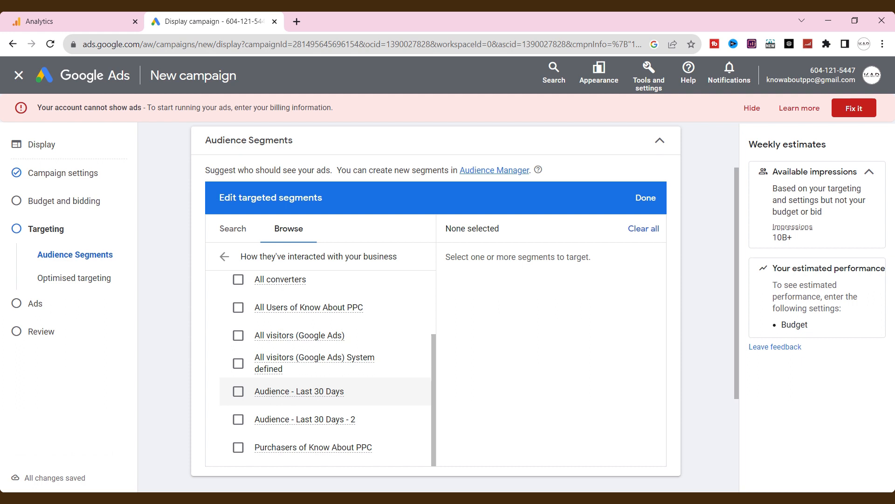
mouse_move(299, 390)
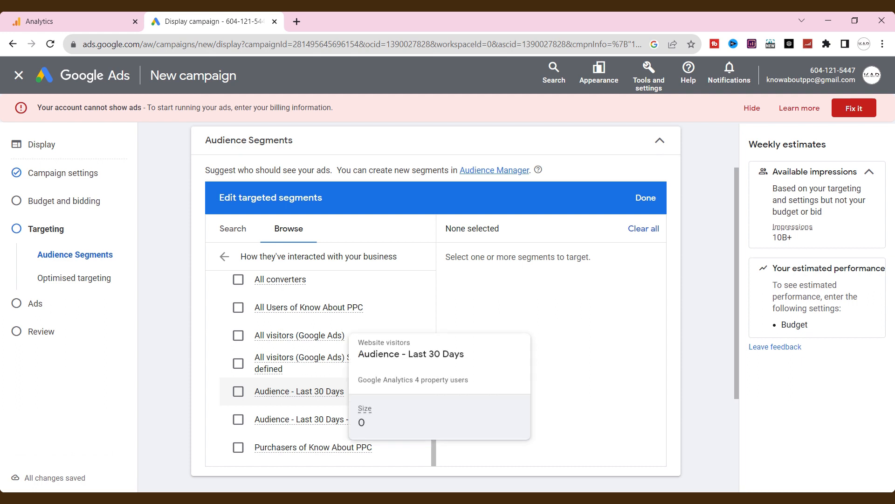